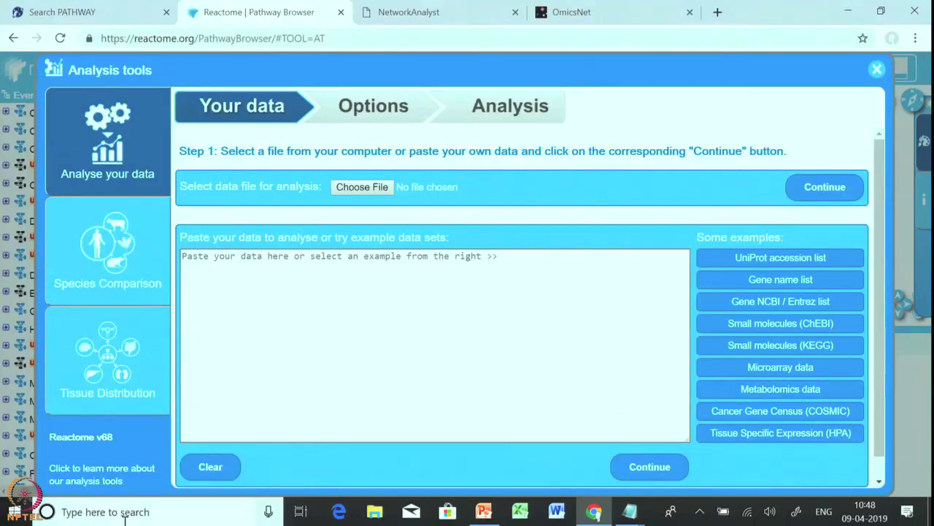
# Submit the copied UniProt accession list for analysis, with Include interactors enabled alongside Project to human.
pyautogui.click(213, 278)
pyautogui.rightClick(213, 278)
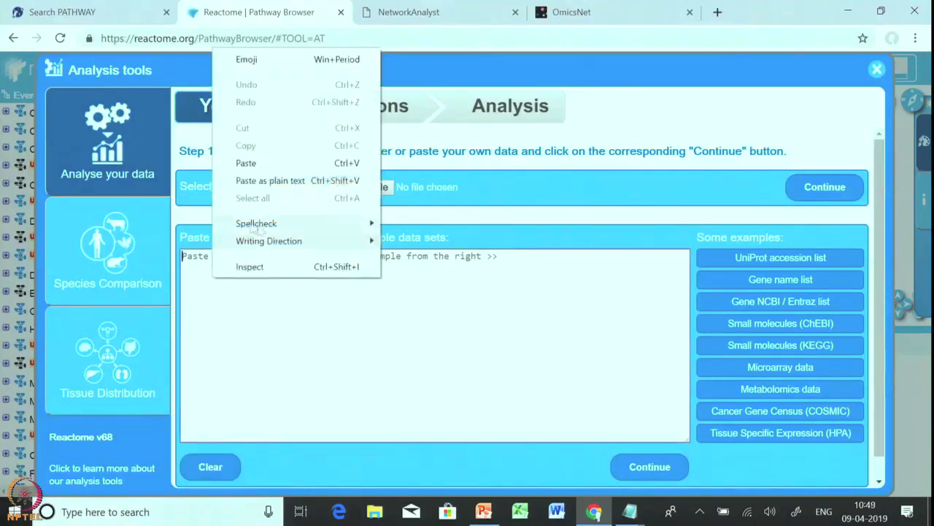
pyautogui.click(246, 163)
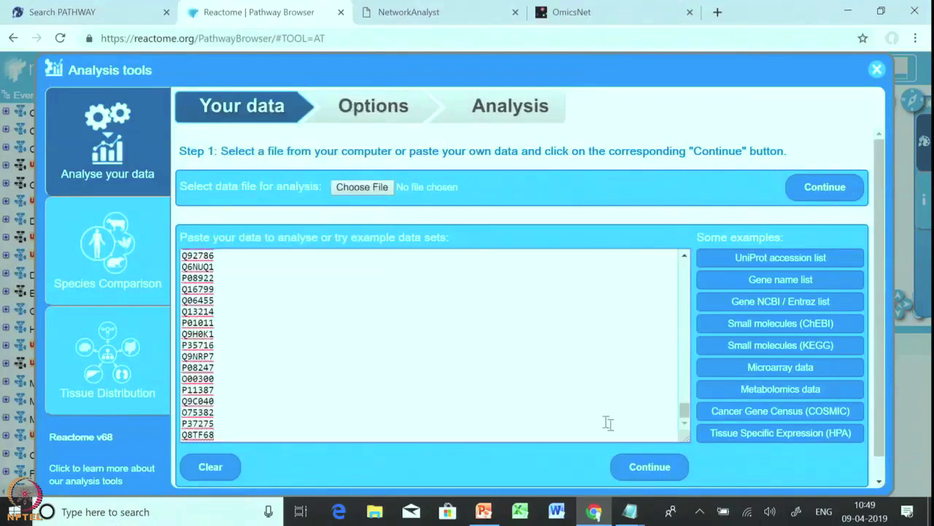
pyautogui.click(649, 467)
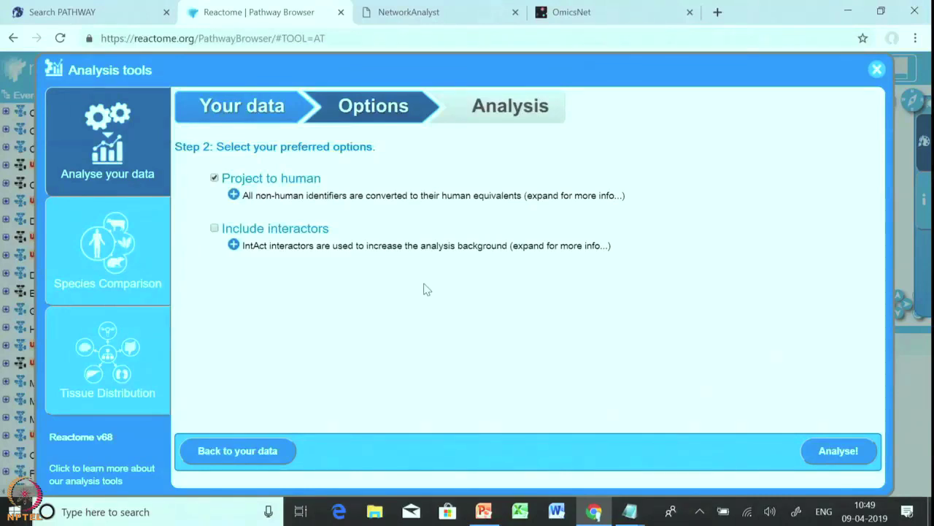
pyautogui.click(214, 229)
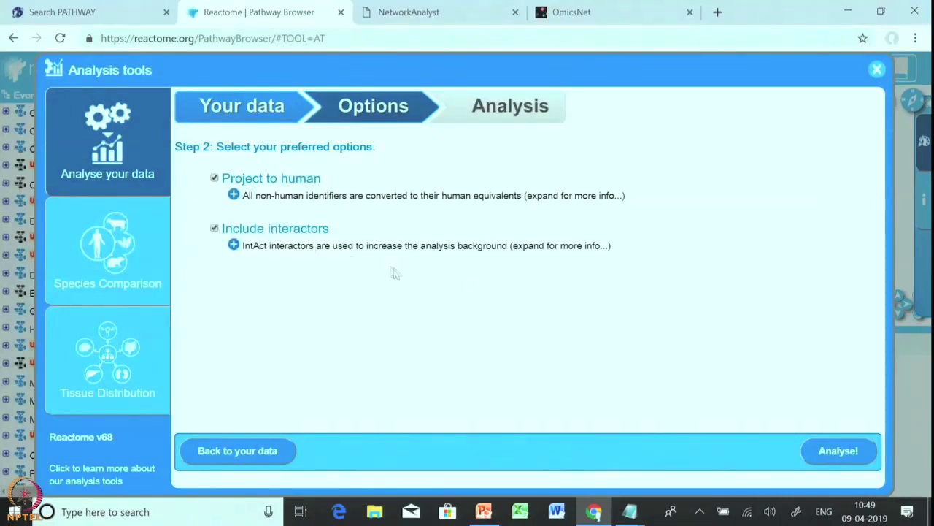
pyautogui.click(838, 451)
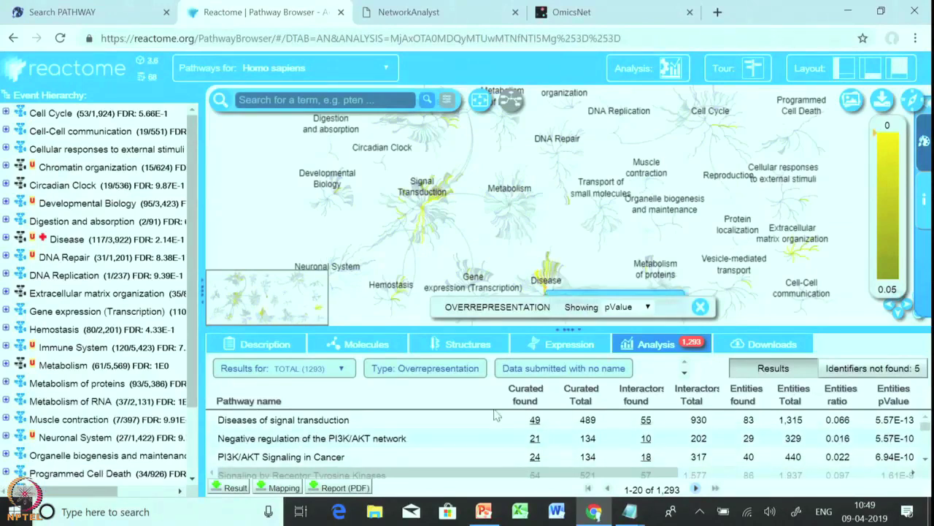
# Review the overrepresentation results and the identifiers not found, returning to the start of the pathway results.
pyautogui.scroll(-3, 511, 443)
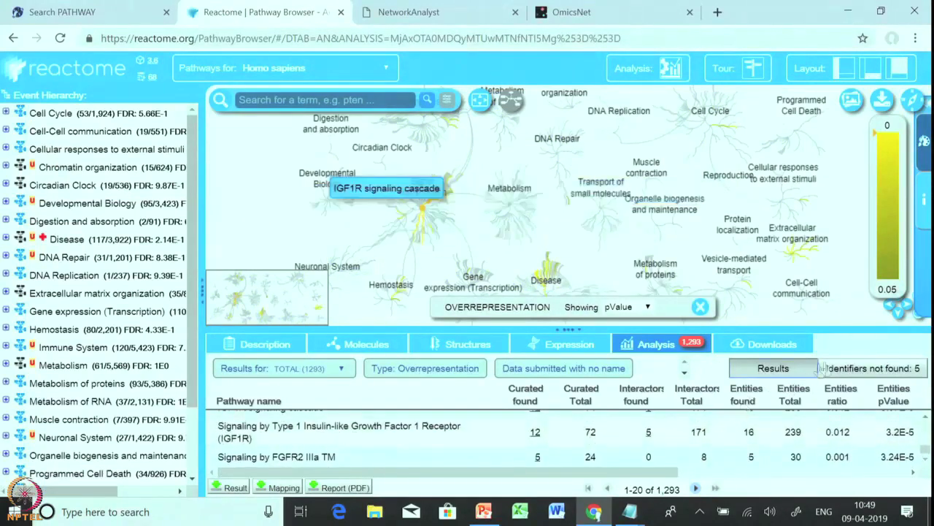
pyautogui.click(862, 371)
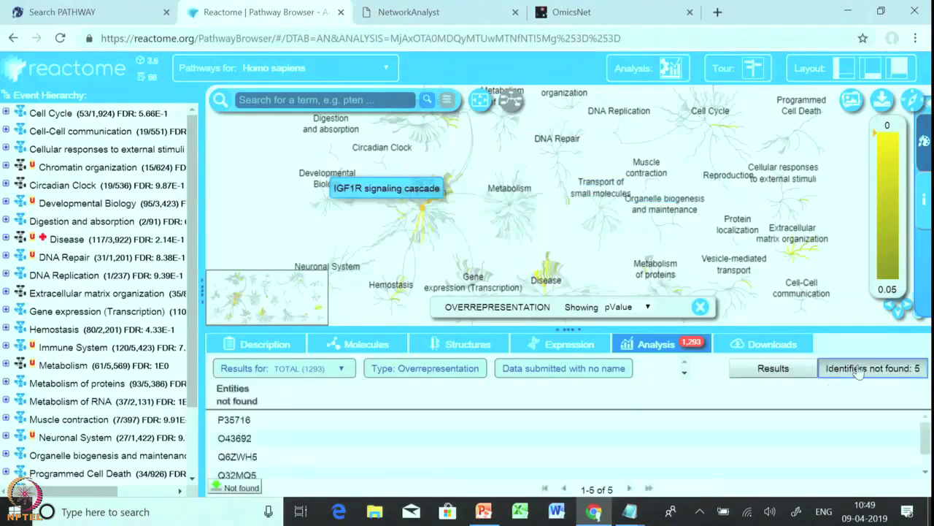
pyautogui.click(763, 370)
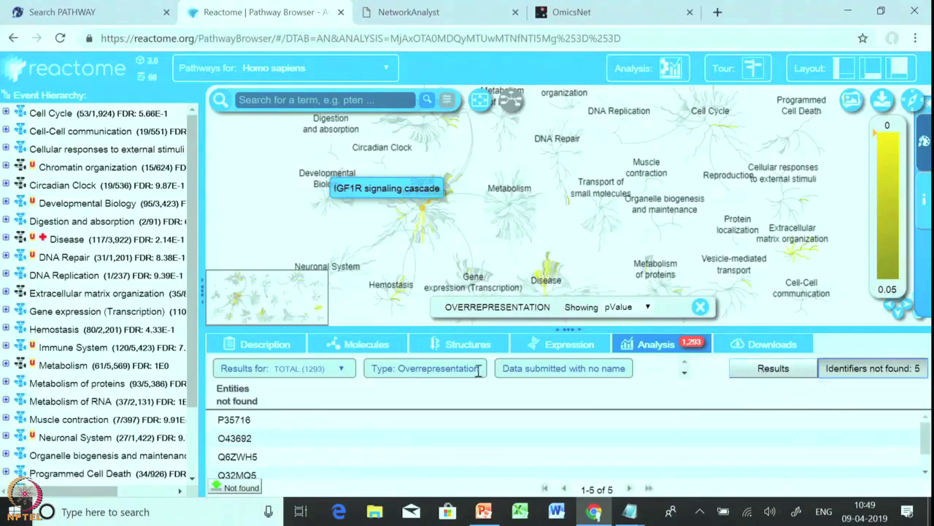
pyautogui.scroll(5, 287, 438)
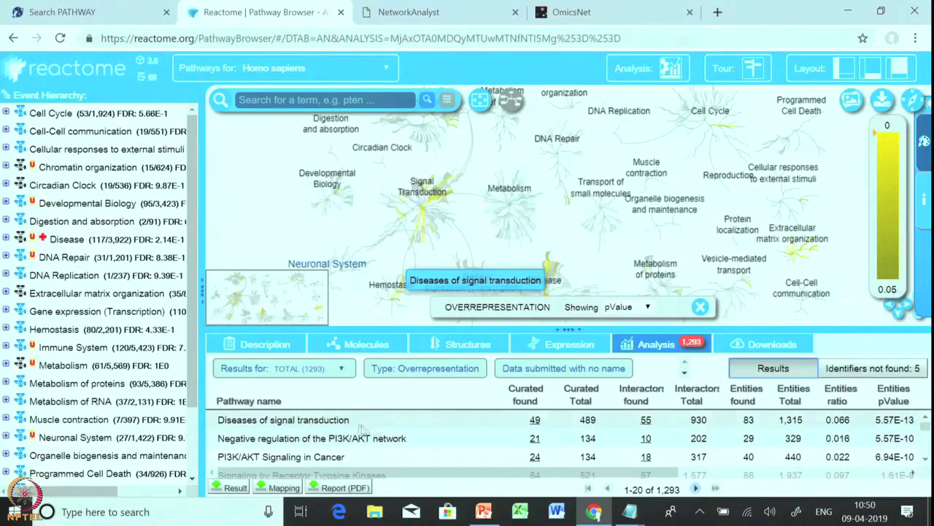
# Select the Diseases of signal transduction result and examine the Disease node up close in the pathway overview.
pyautogui.click(323, 420)
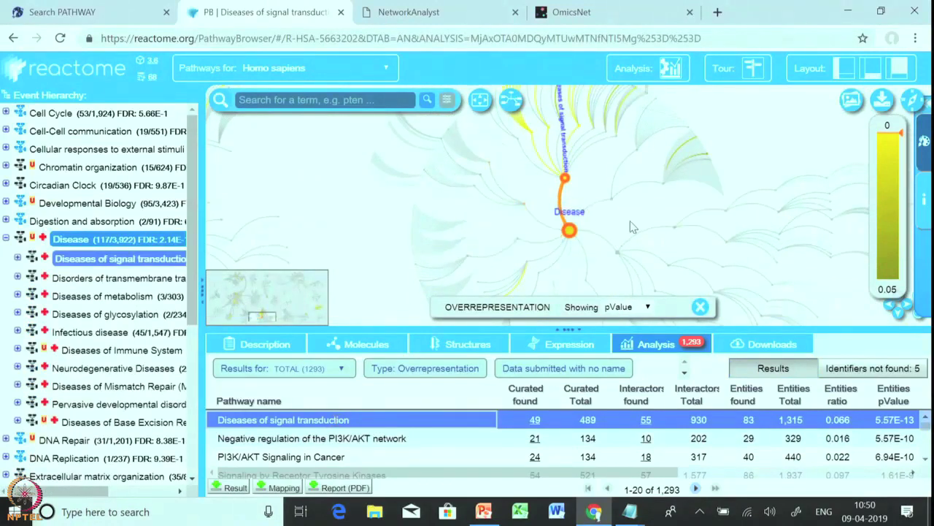
pyautogui.scroll(3, 619, 237)
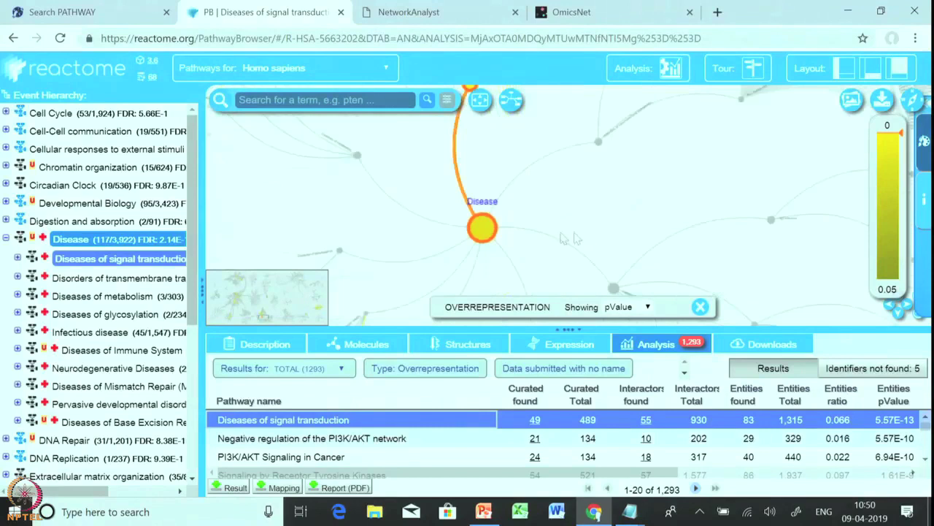
pyautogui.scroll(2, 522, 252)
pyautogui.scroll(5, 489, 231)
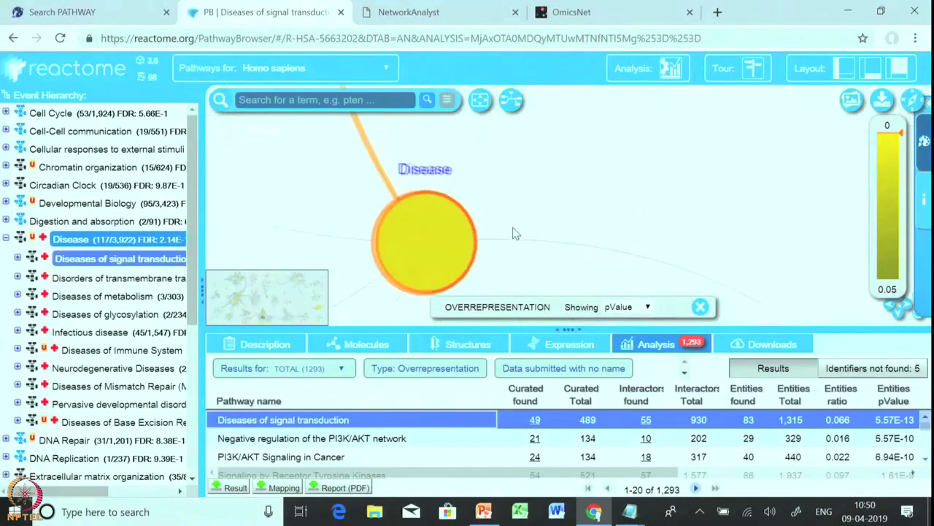
pyautogui.scroll(5, 394, 233)
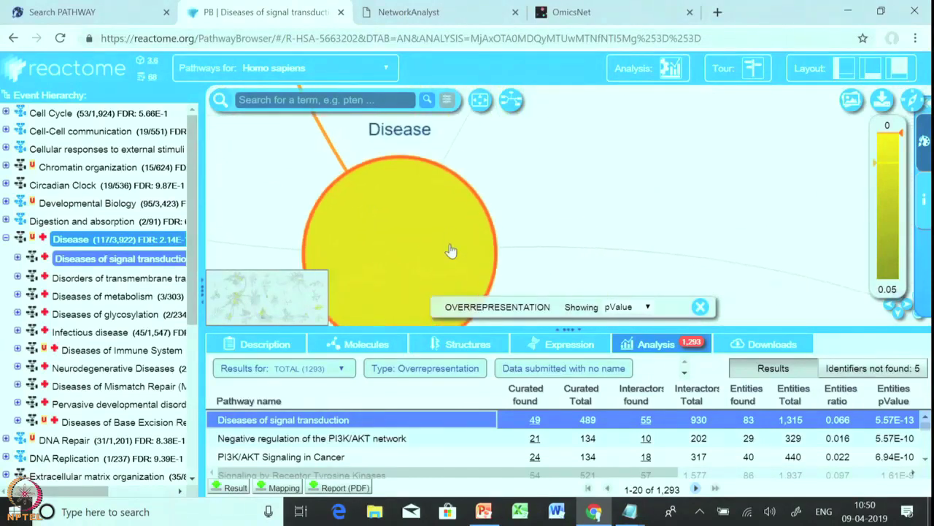
# Select the Disease node in the overview and open its pathway diagram.
pyautogui.click(442, 227)
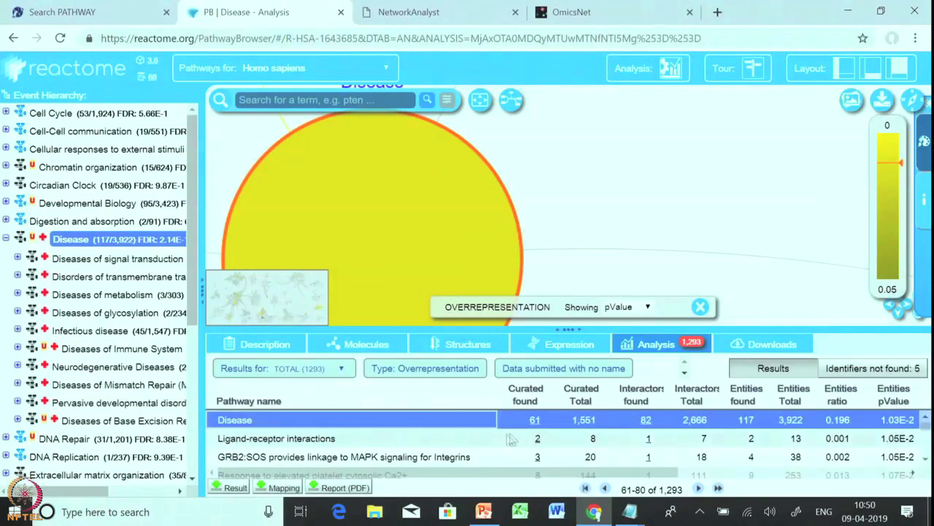
pyautogui.moveTo(405, 243); pyautogui.dragTo(549, 212)
pyautogui.doubleClick(549, 211)
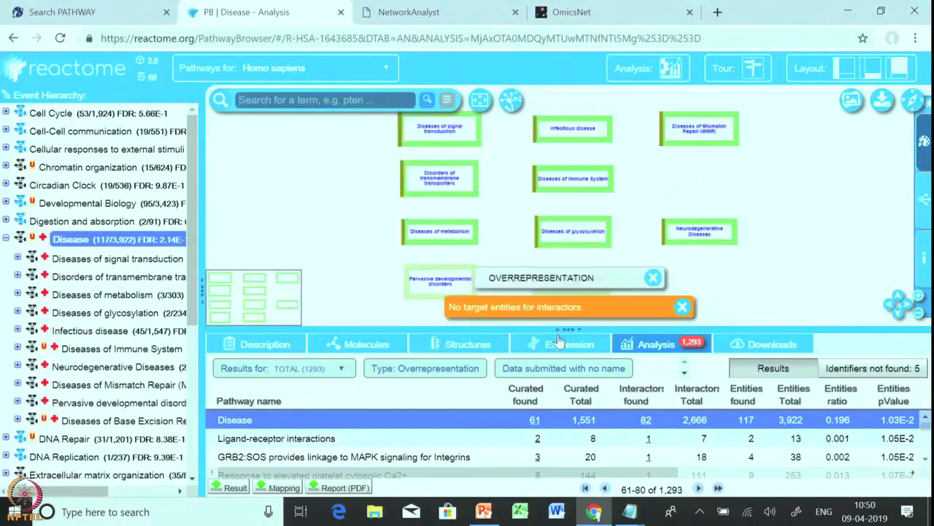
# Examine the tissue expression heatmap of the Disease pathway's genes and the accompanying anatomical figure.
pyautogui.click(535, 349)
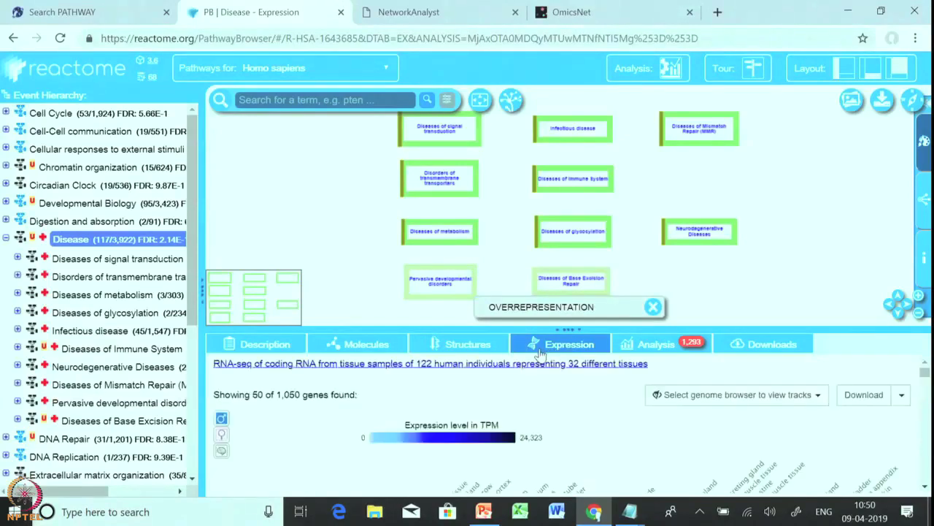
pyautogui.scroll(-1, 473, 380)
pyautogui.scroll(2, 468, 373)
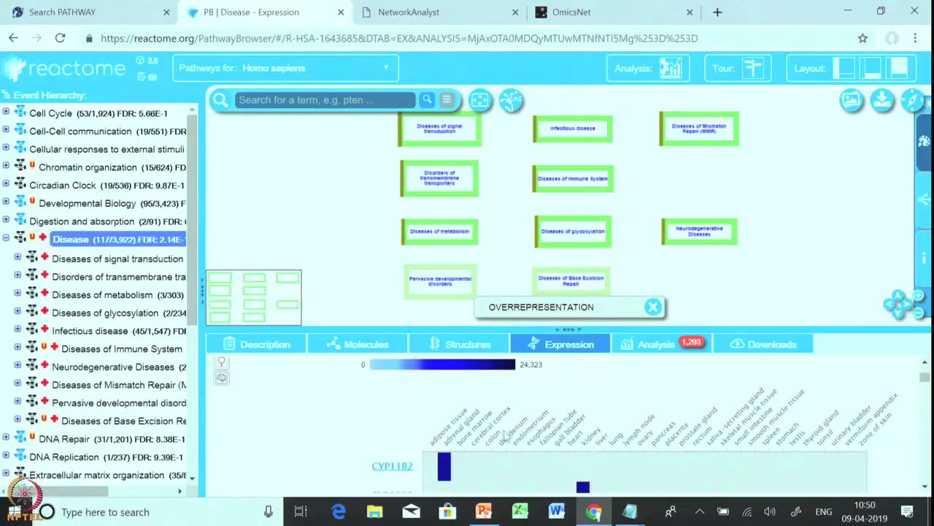
pyautogui.scroll(-2, 552, 434)
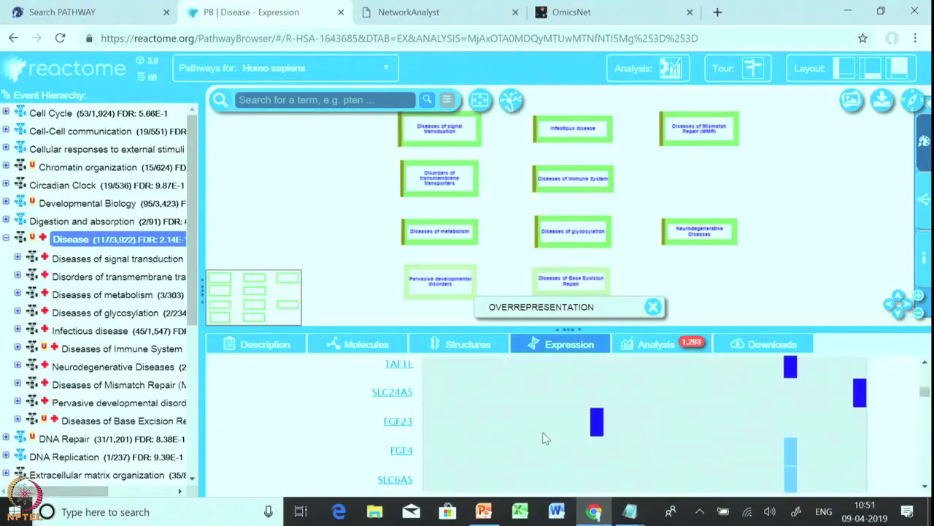
pyautogui.scroll(4, 511, 436)
pyautogui.scroll(-3, 358, 441)
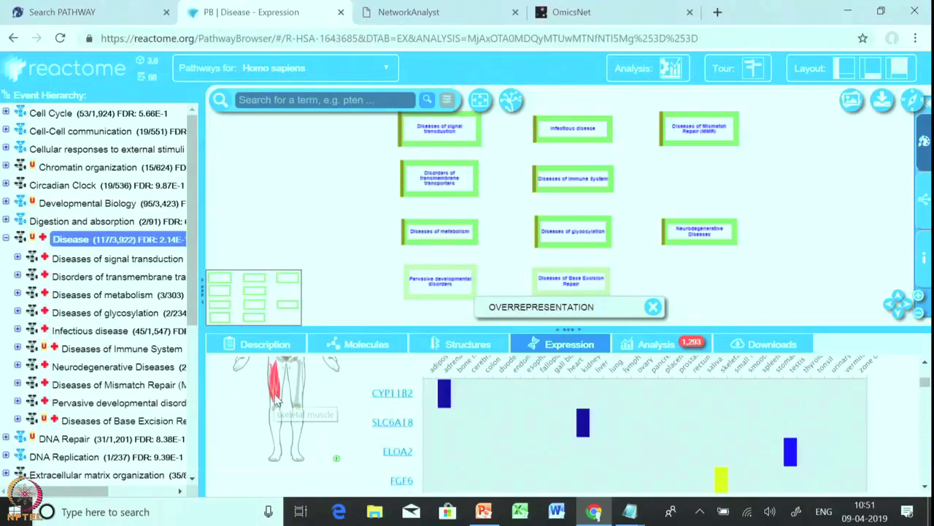
# View the molecule categories of the Disease pathway, from chemical compounds to drugs.
pyautogui.click(376, 346)
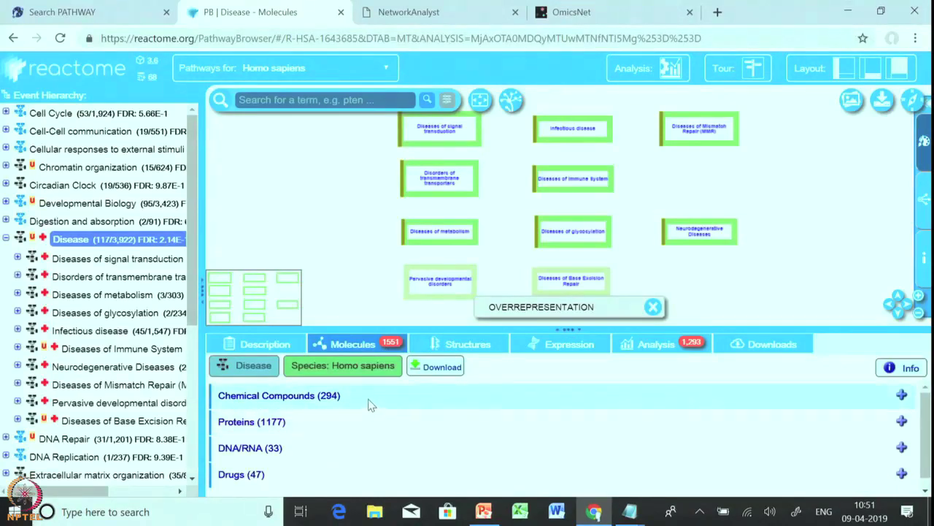
pyautogui.scroll(-1, 330, 424)
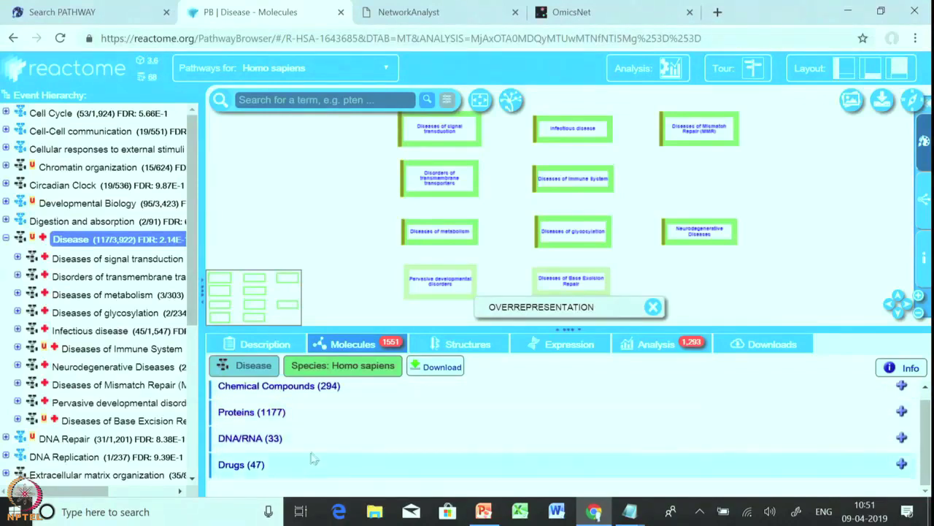
pyautogui.scroll(1, 325, 439)
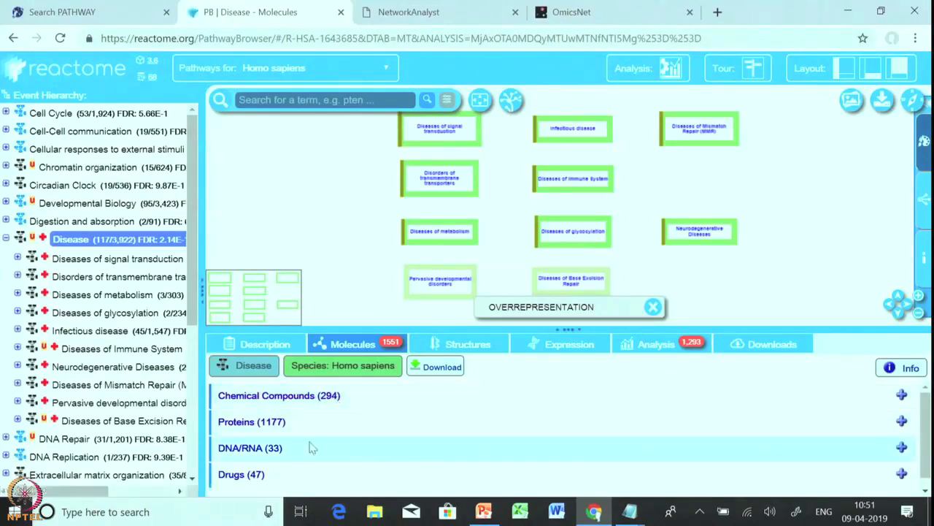
# Widen the event hierarchy to inspect the subpathways of Diseases of signal transduction, and collapse that branch.
pyautogui.moveTo(202, 292); pyautogui.dragTo(488, 302)
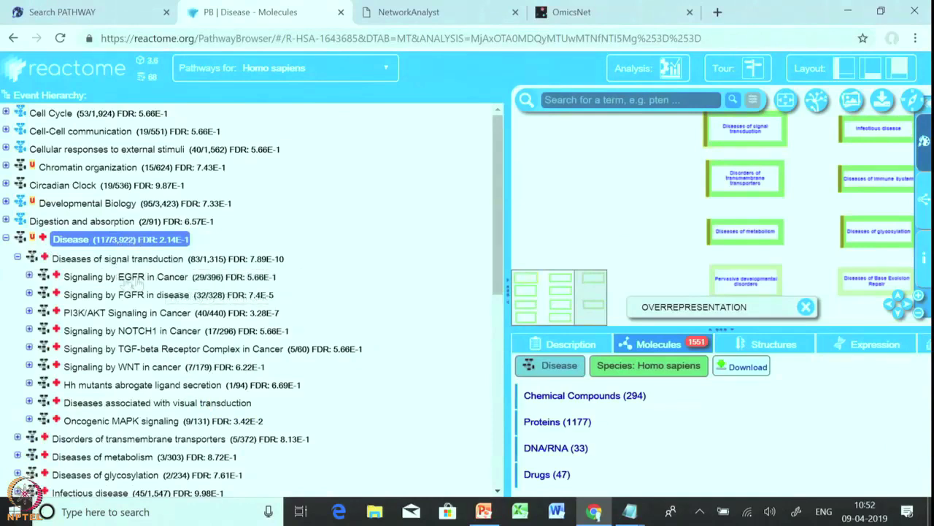
pyautogui.click(18, 257)
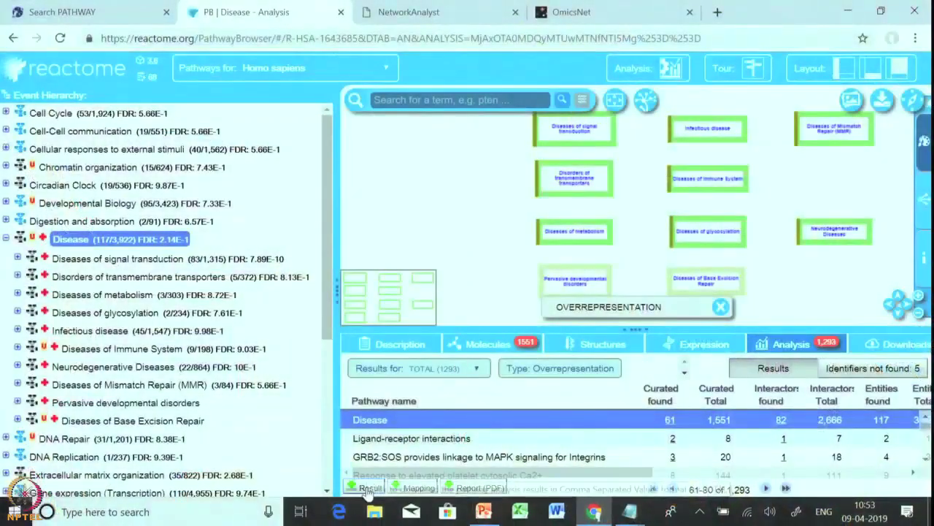
# Download the analysis results as a CSV file and view the p-value and FDR columns of the results table.
pyautogui.click(367, 489)
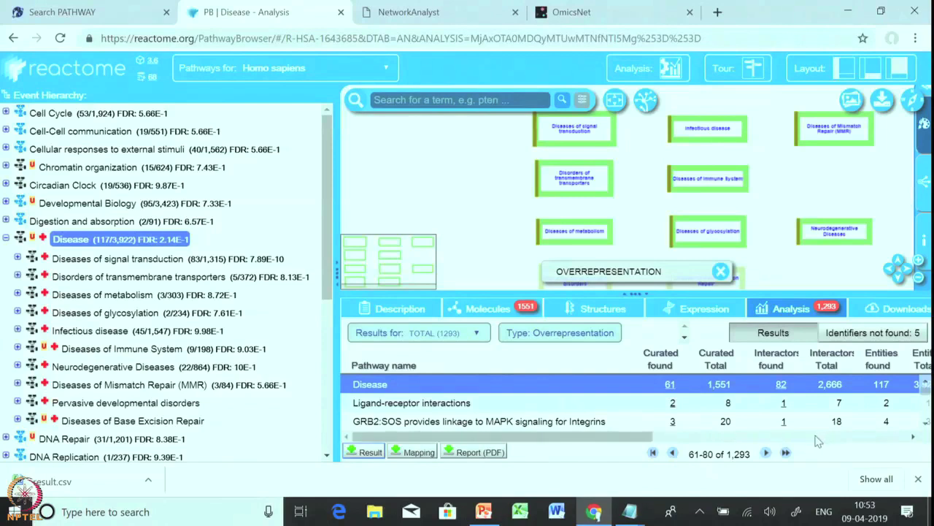
pyautogui.moveTo(636, 437); pyautogui.dragTo(749, 438)
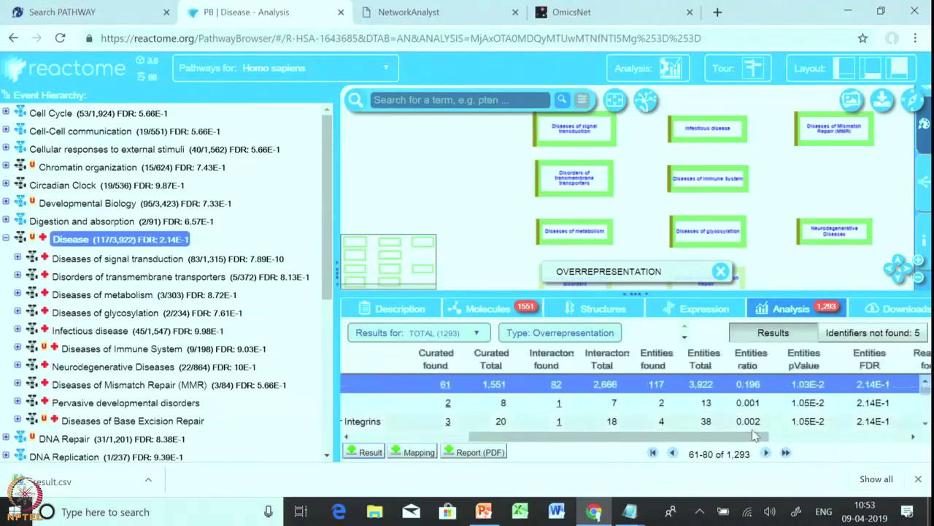
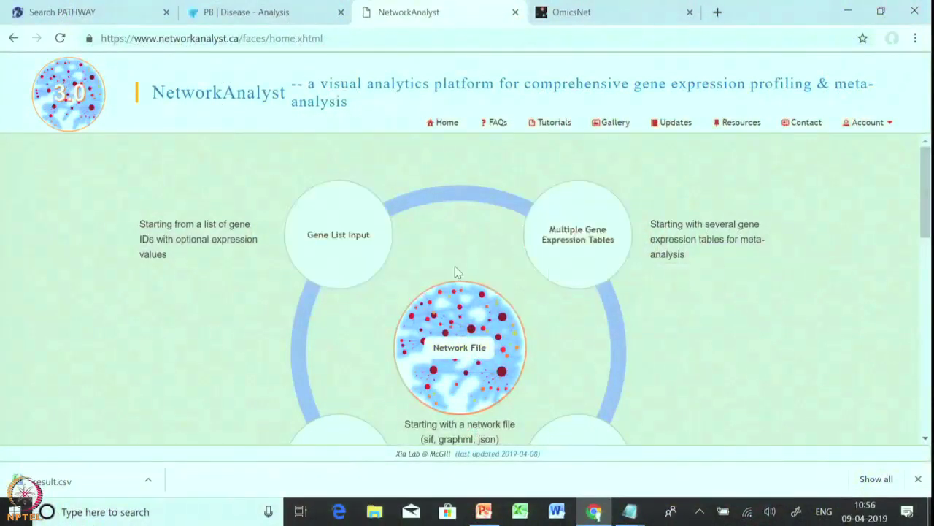
# Review the input types offered on the NetworkAnalyst home page, from gene lists to raw RNA-seq data.
pyautogui.scroll(-1, 455, 272)
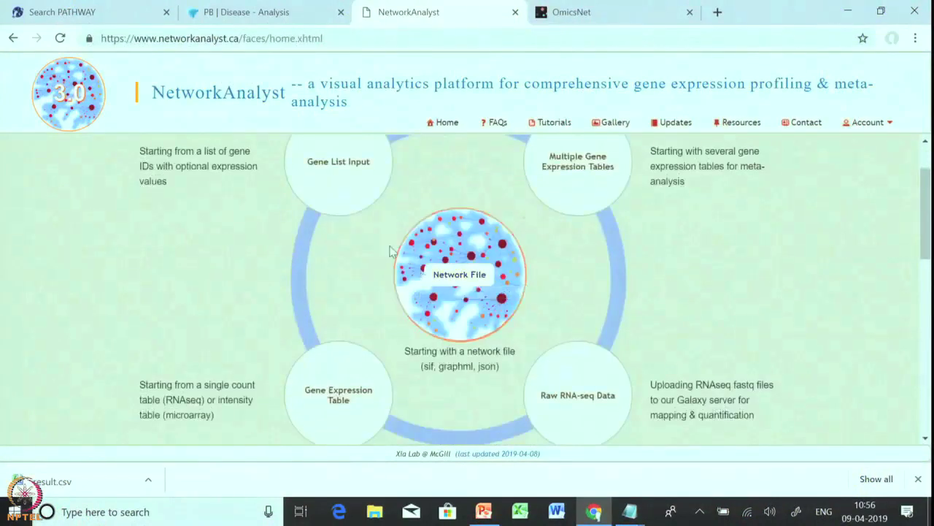
pyautogui.scroll(1, 390, 250)
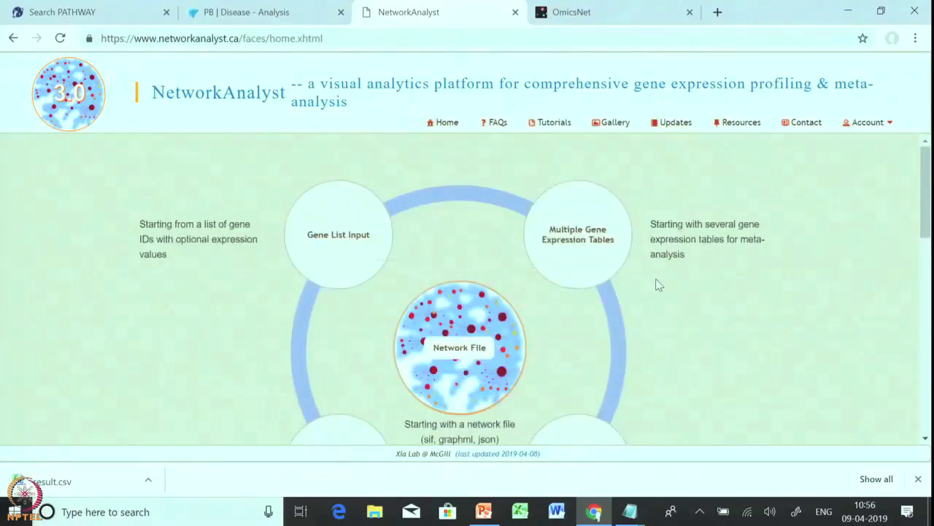
pyautogui.scroll(-2, 655, 285)
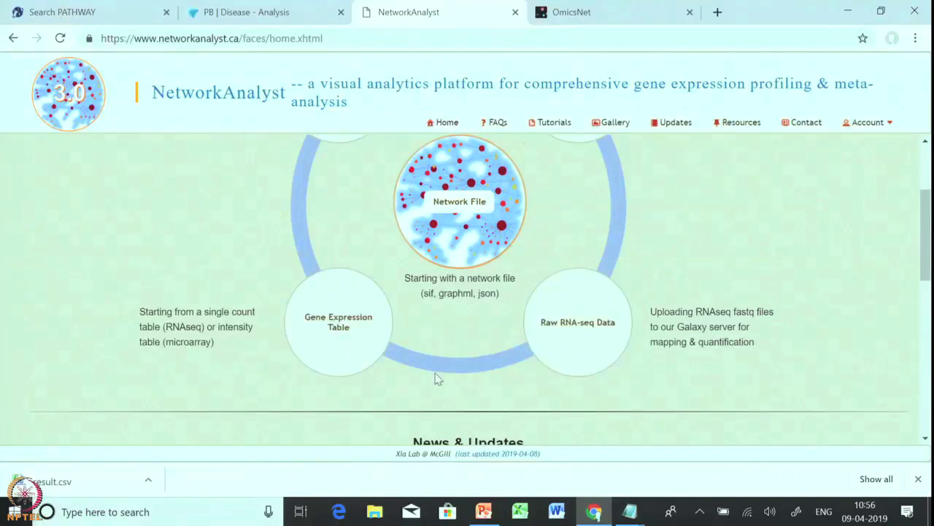
pyautogui.scroll(2, 452, 365)
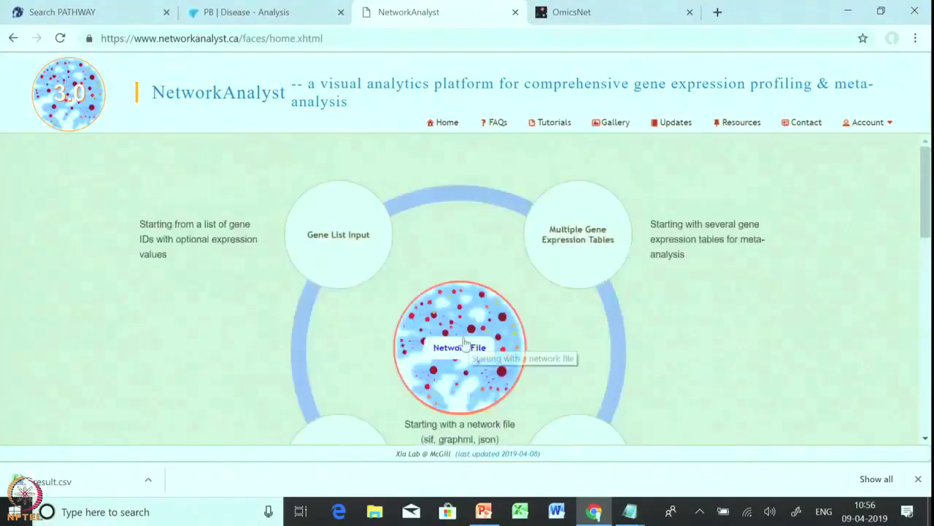
pyautogui.scroll(-2, 467, 347)
pyautogui.scroll(1, 464, 332)
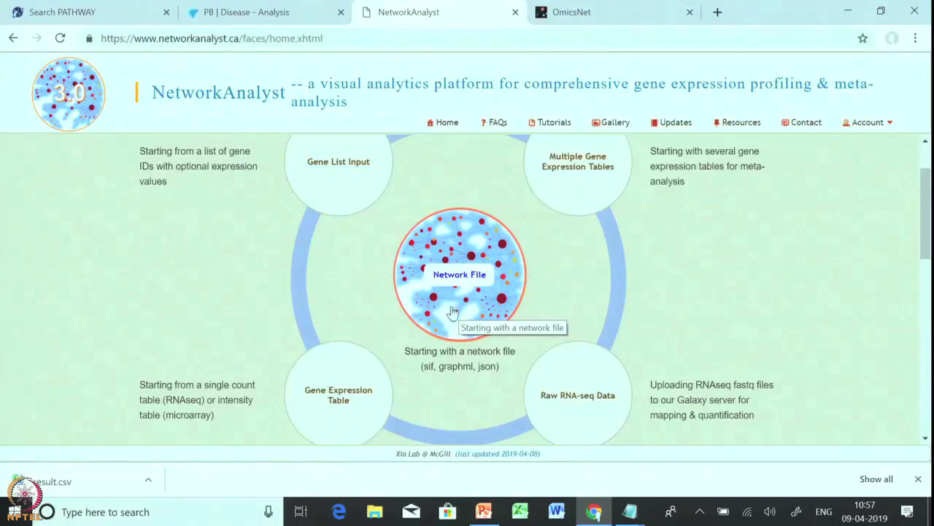
pyautogui.scroll(1, 452, 311)
# Open the gene list upload in NetworkAnalyst and set the organism to H. sapiens (human).
pyautogui.click(453, 310)
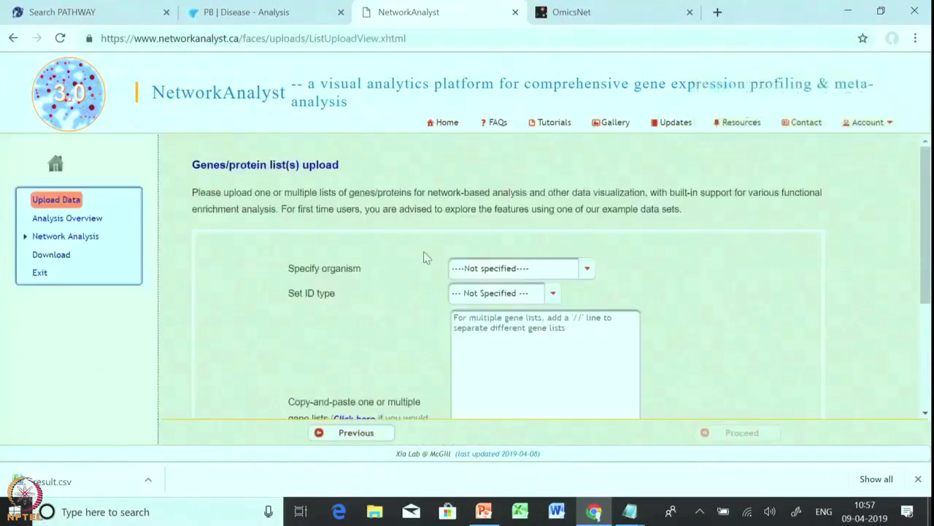
pyautogui.scroll(-1, 591, 267)
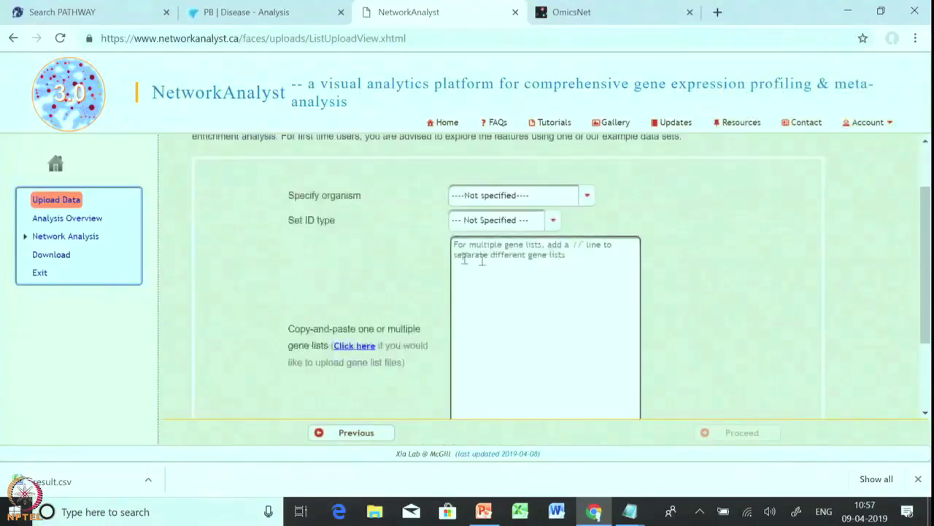
pyautogui.click(578, 197)
pyautogui.click(540, 236)
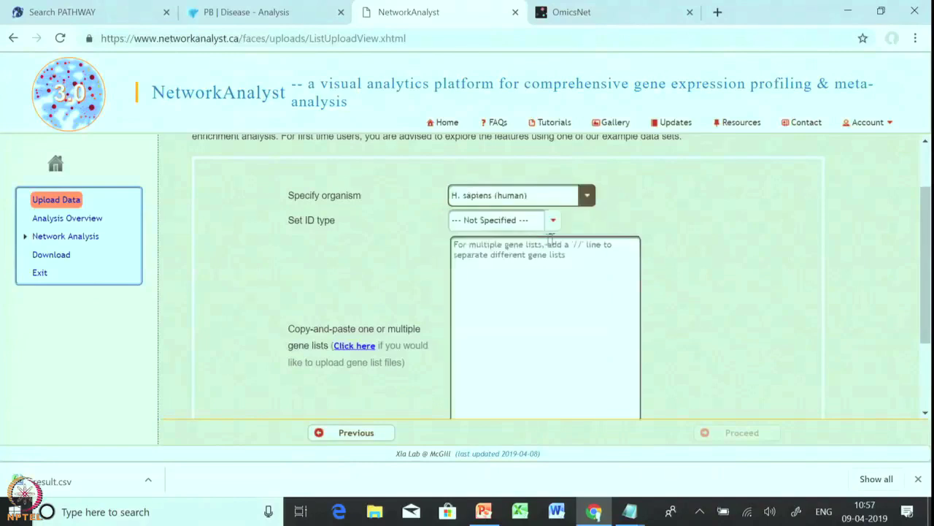
# Set the ID type to Uniprot Protein ID and paste the copied protein list into the gene list box as plain text.
pyautogui.click(552, 221)
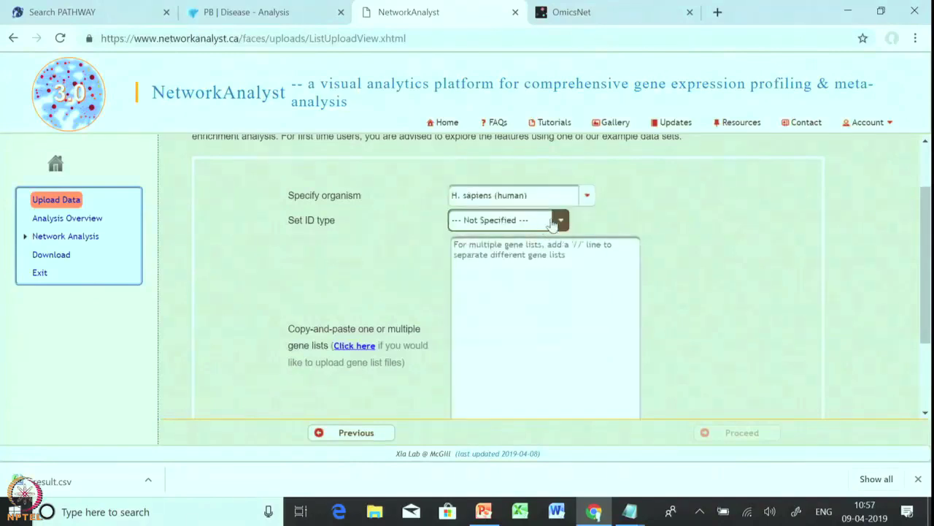
pyautogui.click(553, 222)
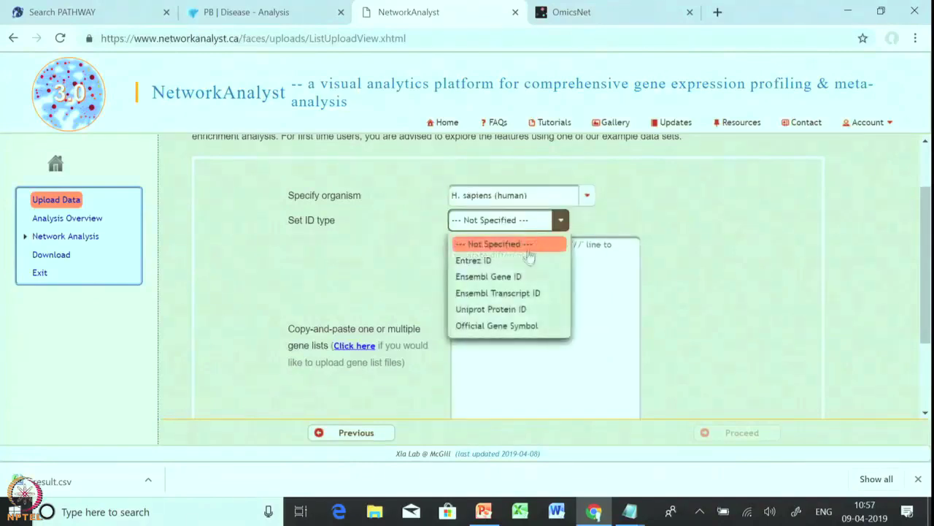
pyautogui.click(527, 309)
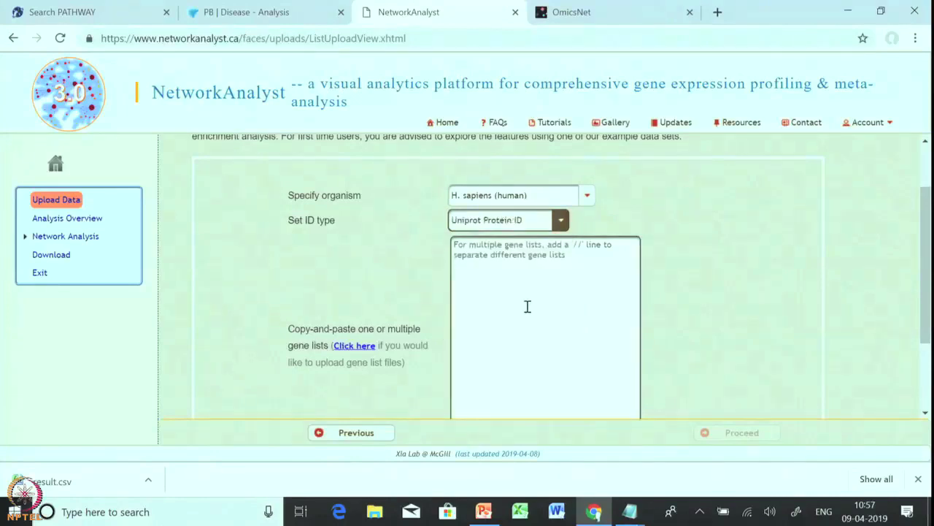
pyautogui.click(517, 255)
pyautogui.rightClick(511, 257)
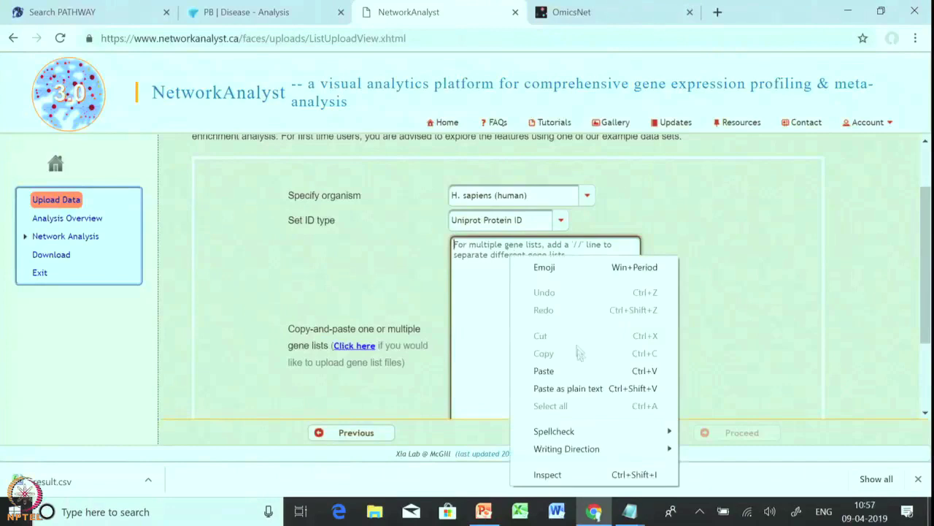
pyautogui.click(568, 388)
pyautogui.scroll(5, 569, 314)
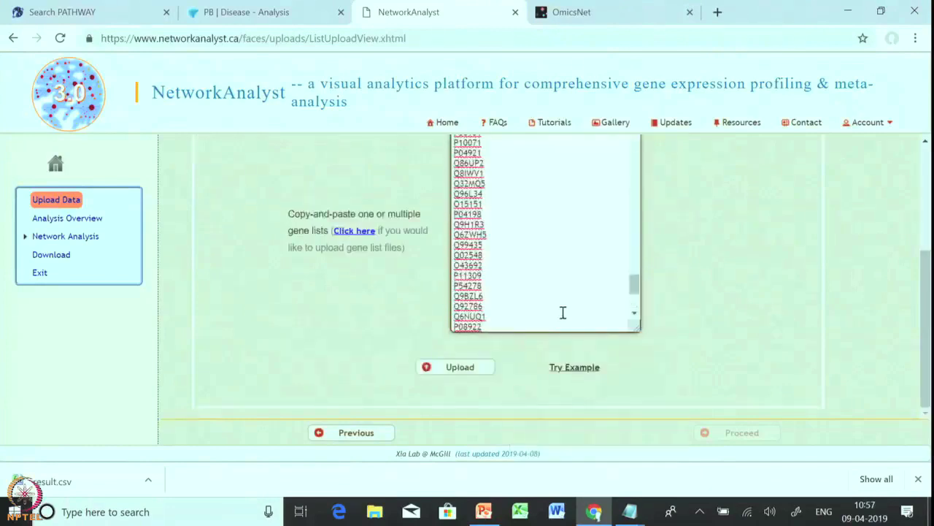
pyautogui.scroll(2, 591, 307)
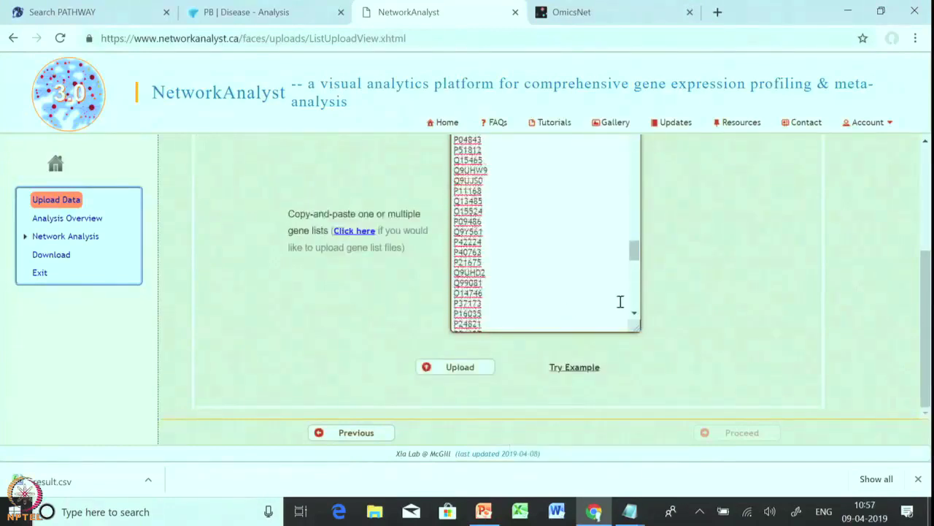
# Upload the pasted list, proceed to the analysis overview and open the List Enrichment Network.
pyautogui.click(449, 367)
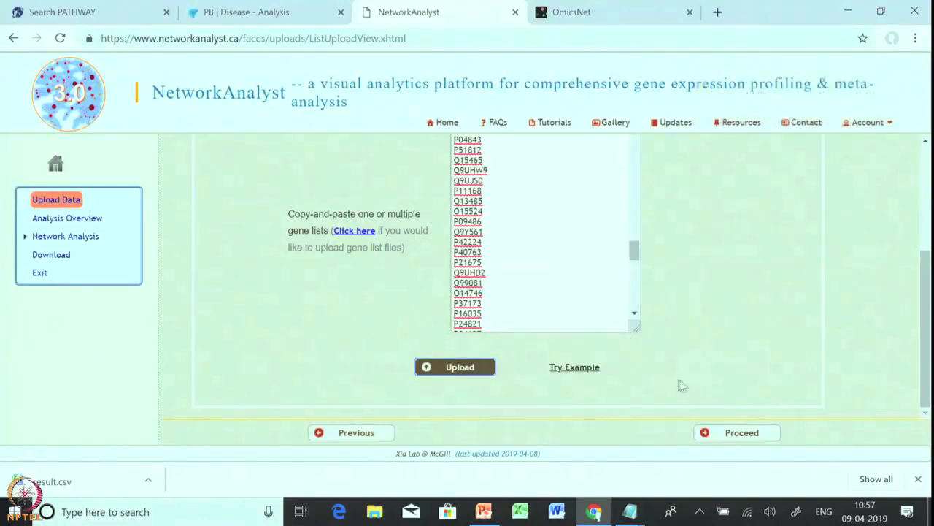
pyautogui.click(754, 437)
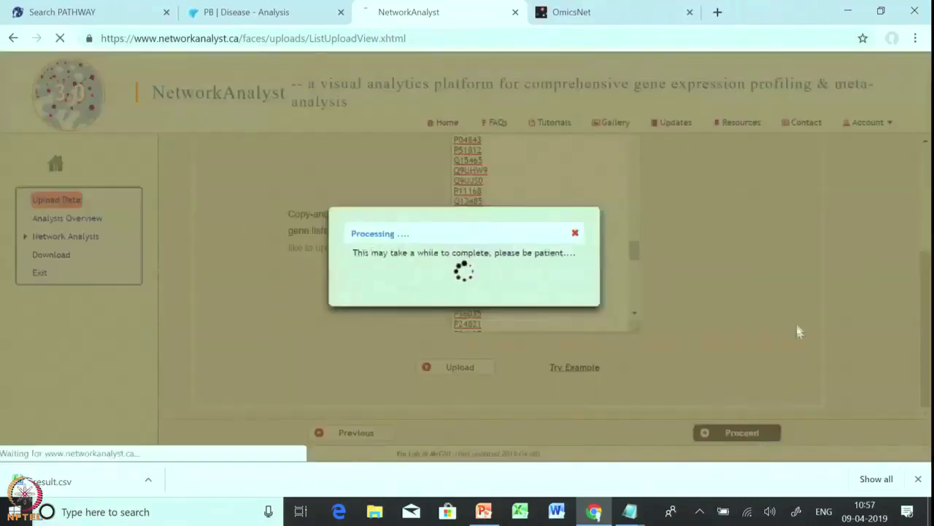
pyautogui.scroll(-1, 438, 355)
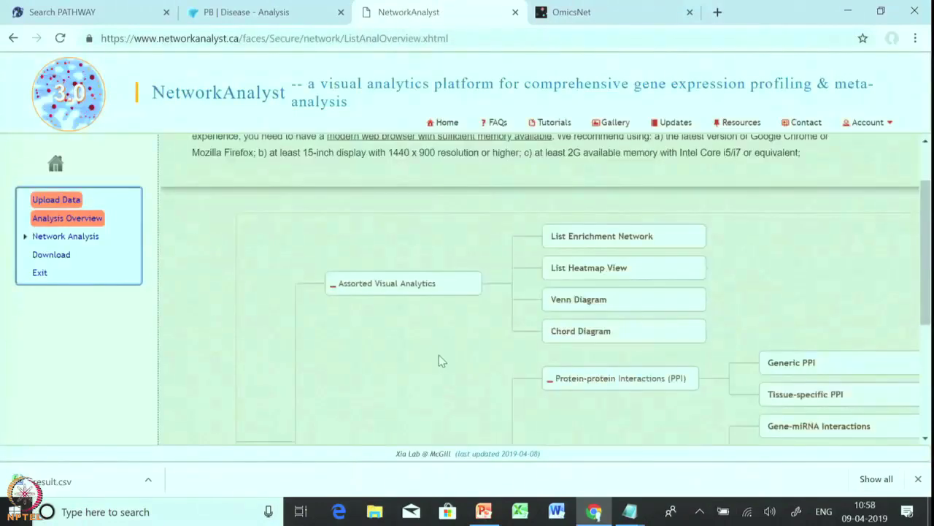
pyautogui.click(605, 250)
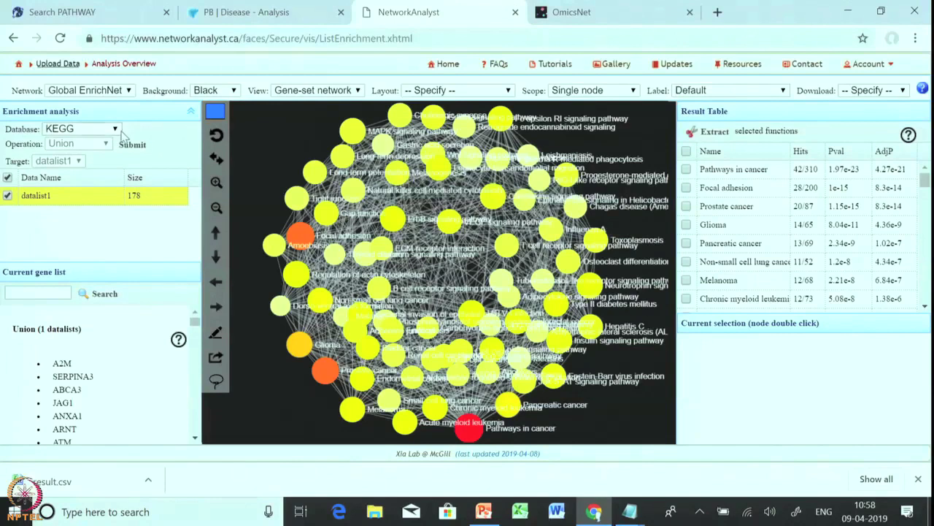
# Switch the network background to white and rerun the enrichment analysis against the Reactome database.
pyautogui.click(102, 134)
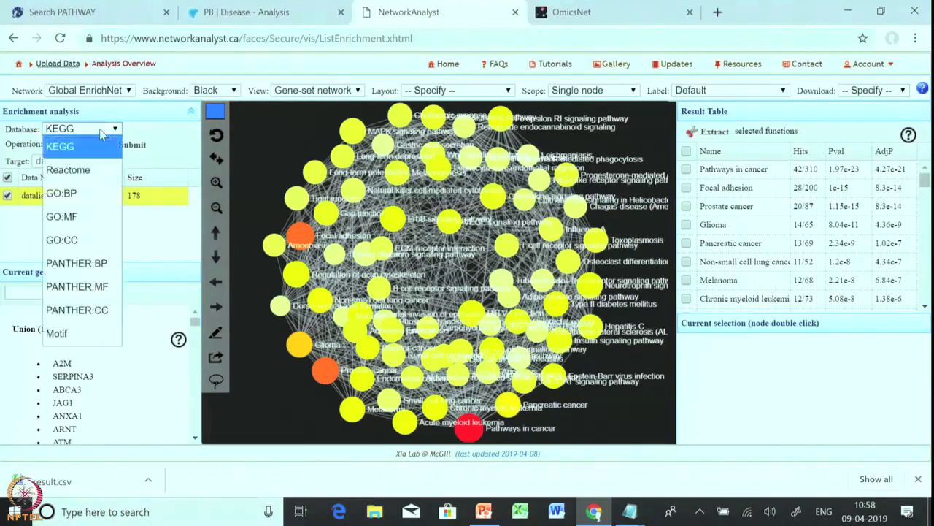
pyautogui.press('Down')
pyautogui.press('Return')
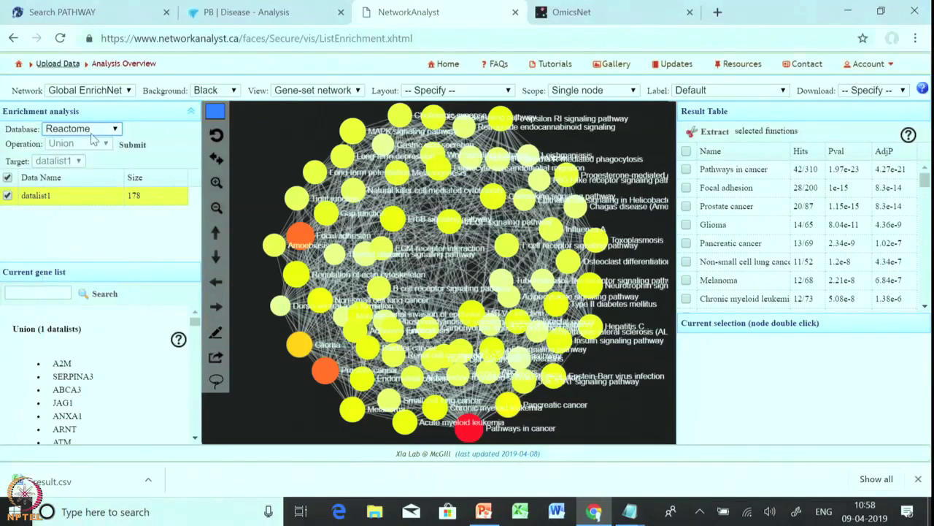
pyautogui.click(215, 91)
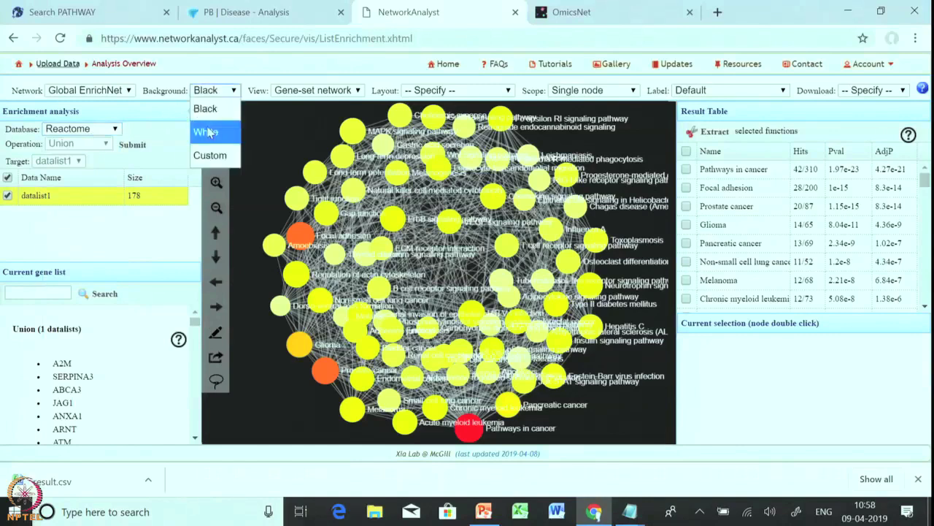
pyautogui.click(206, 133)
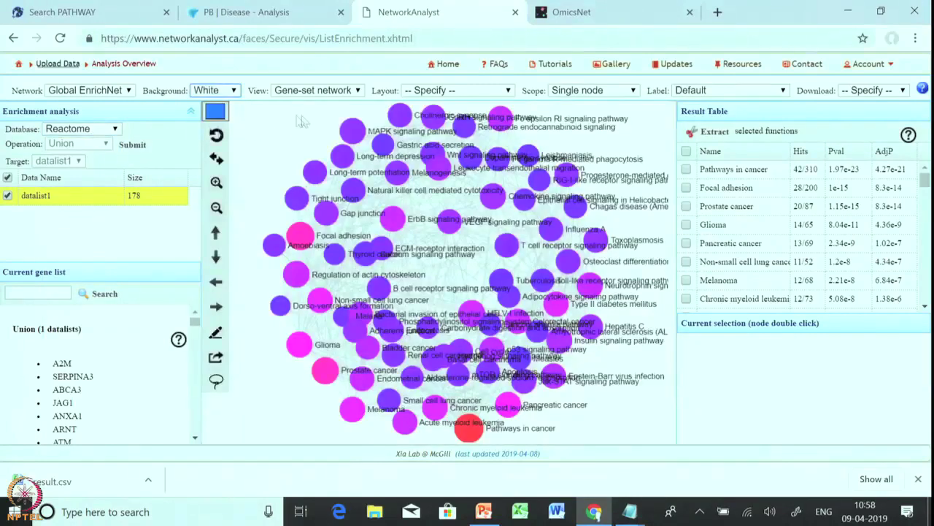
pyautogui.click(123, 144)
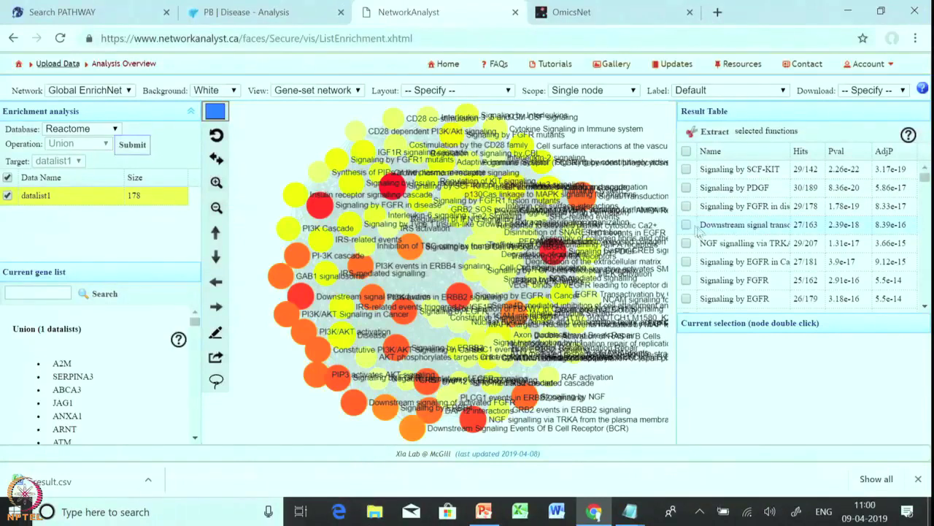
# Select Downstream signal transduction, Signaling by EGFR in Cancer, Signaling by FGFR, Signalling by NGF, Constitutive PI3K/AKT Signaling in Cancer and PI3K events in ERBB4 signaling.
pyautogui.click(686, 225)
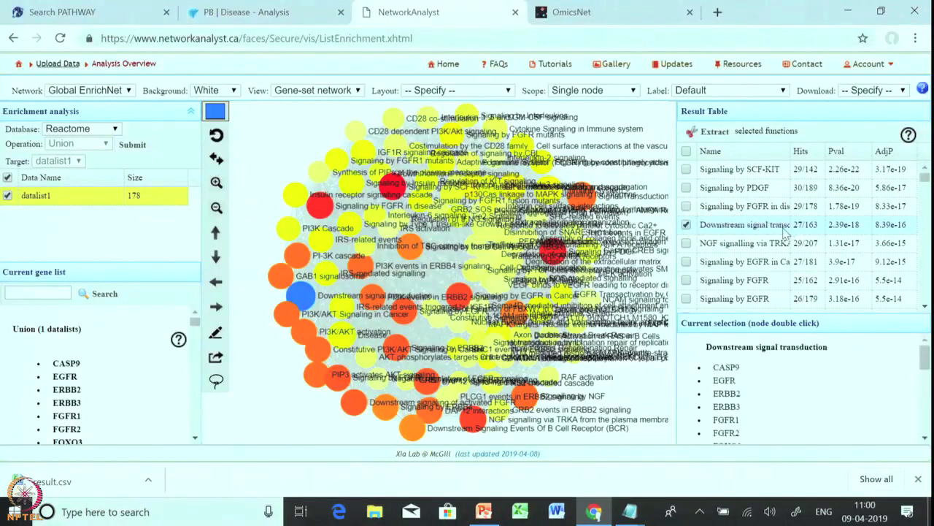
pyautogui.click(689, 261)
pyautogui.scroll(-1, 721, 256)
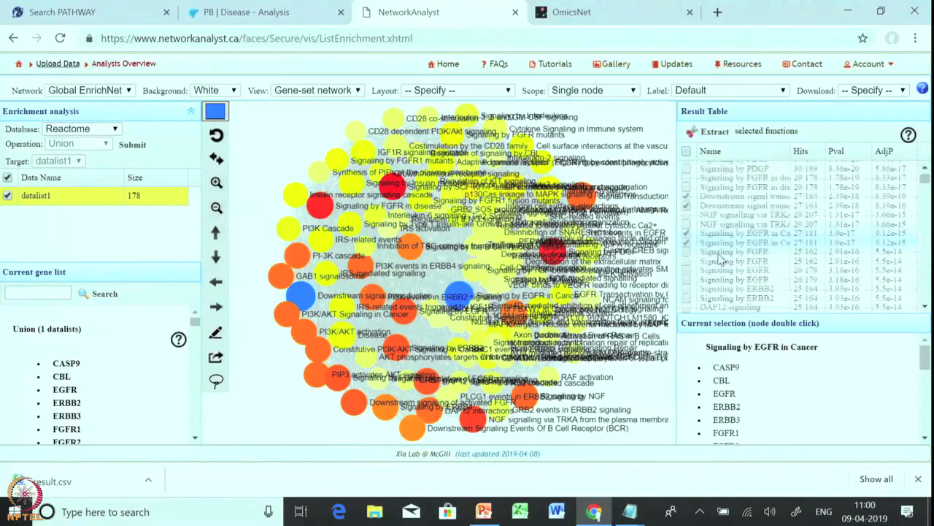
pyautogui.click(687, 208)
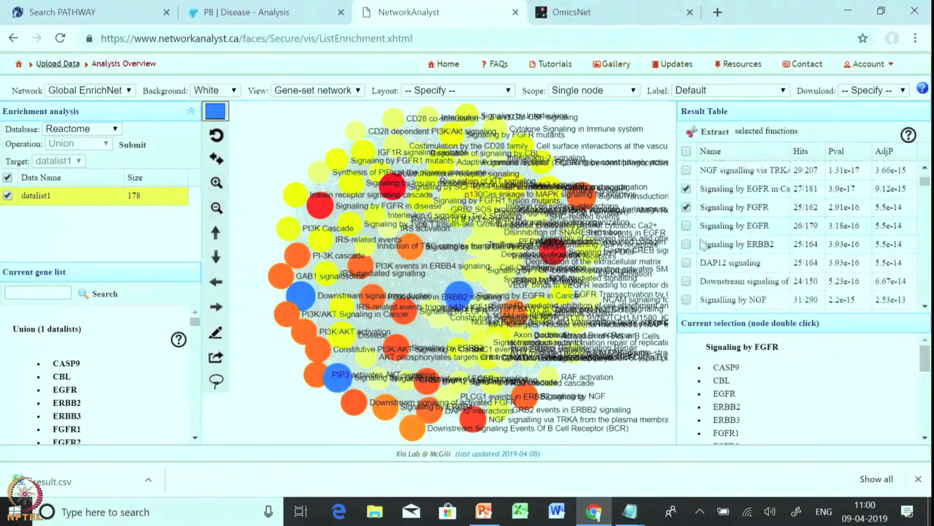
pyautogui.scroll(-1, 702, 266)
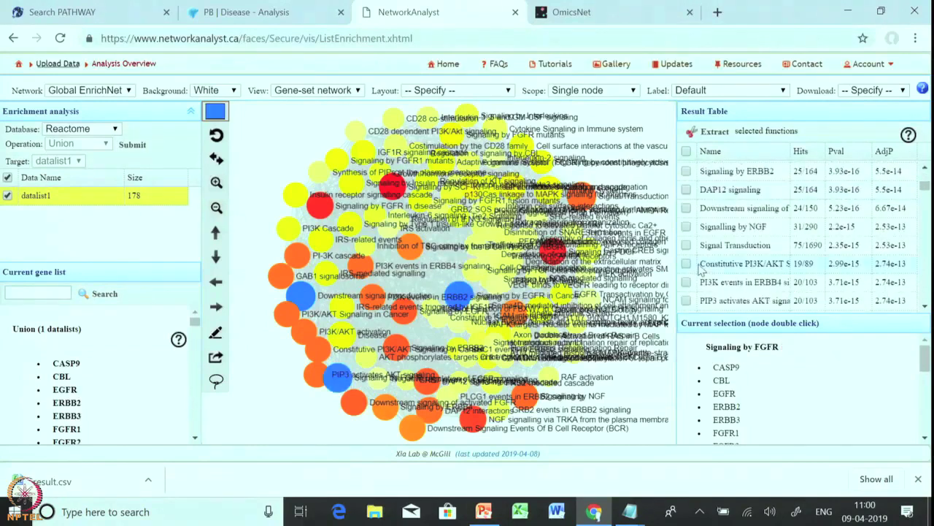
pyautogui.click(687, 226)
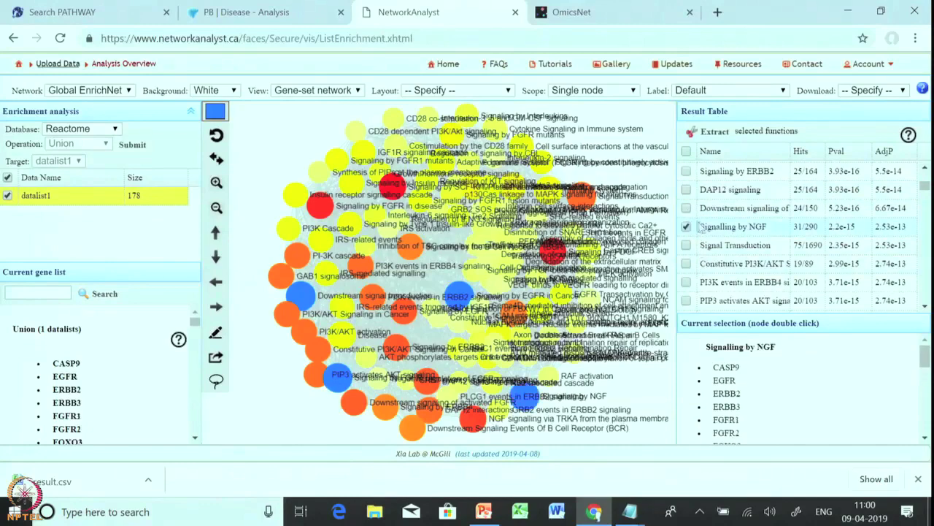
pyautogui.click(687, 263)
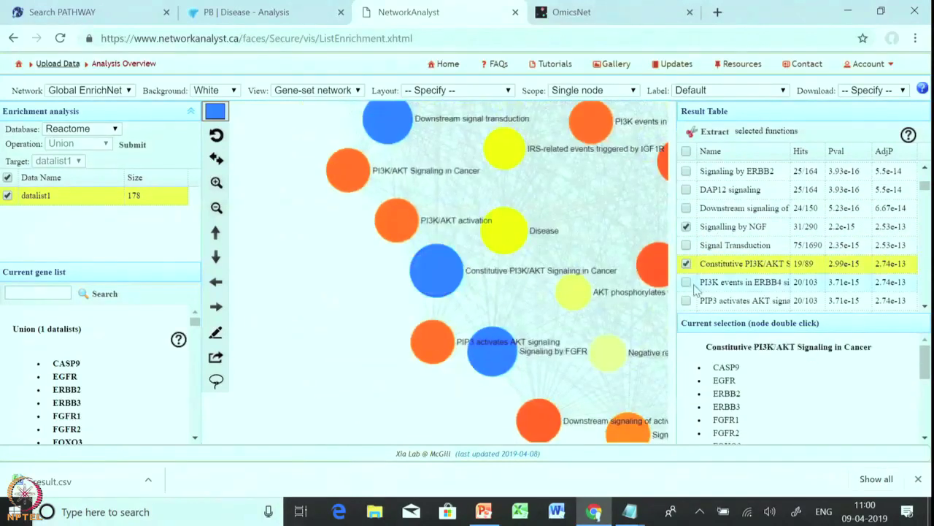
pyautogui.click(686, 282)
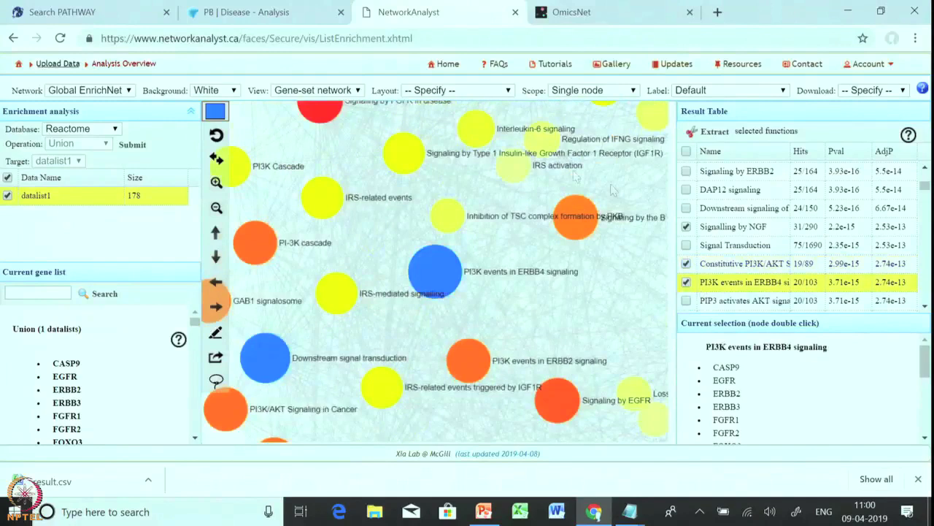
# Extract the highlighted pathway nodes into their own network and dismiss the error dialog.
pyautogui.click(215, 357)
pyautogui.click(216, 359)
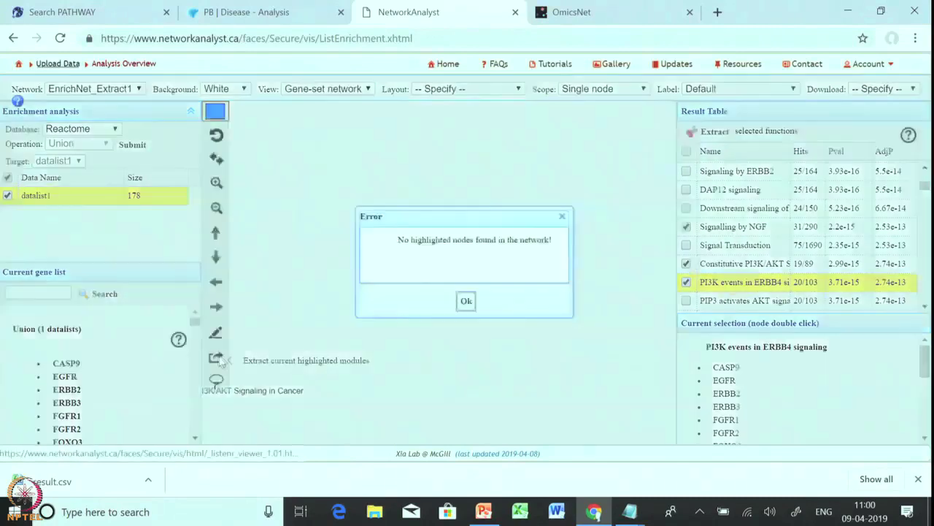
pyautogui.click(466, 301)
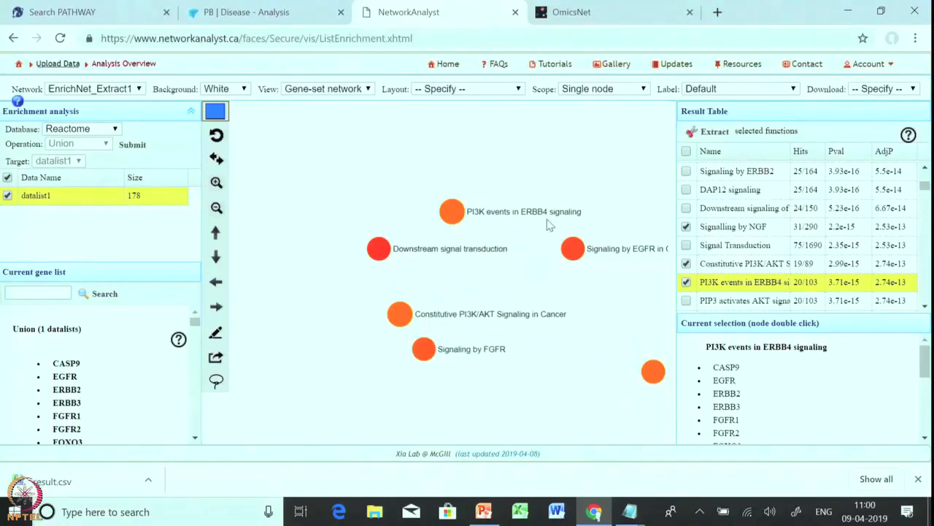
# Show the extracted pathways as a bipartite network and enlarge it to examine the connected gene nodes.
pyautogui.click(369, 89)
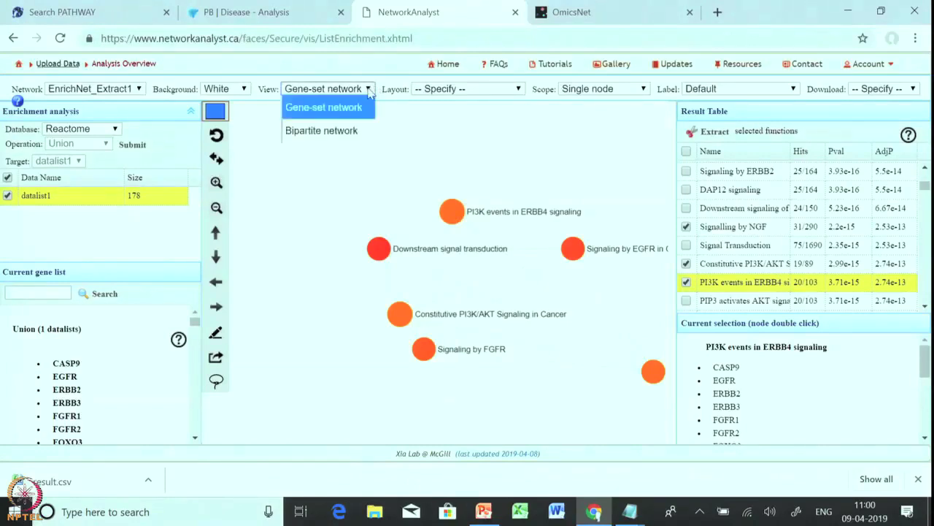
pyautogui.click(322, 131)
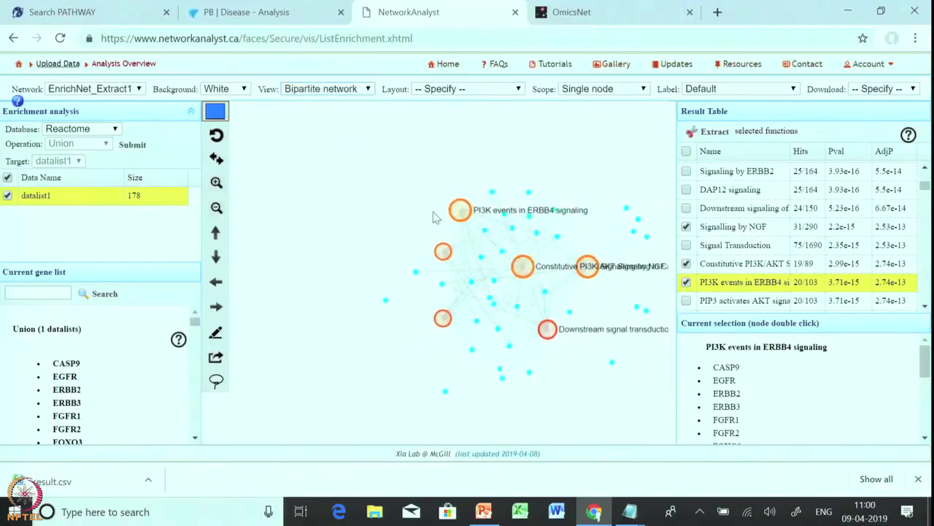
pyautogui.scroll(5, 522, 263)
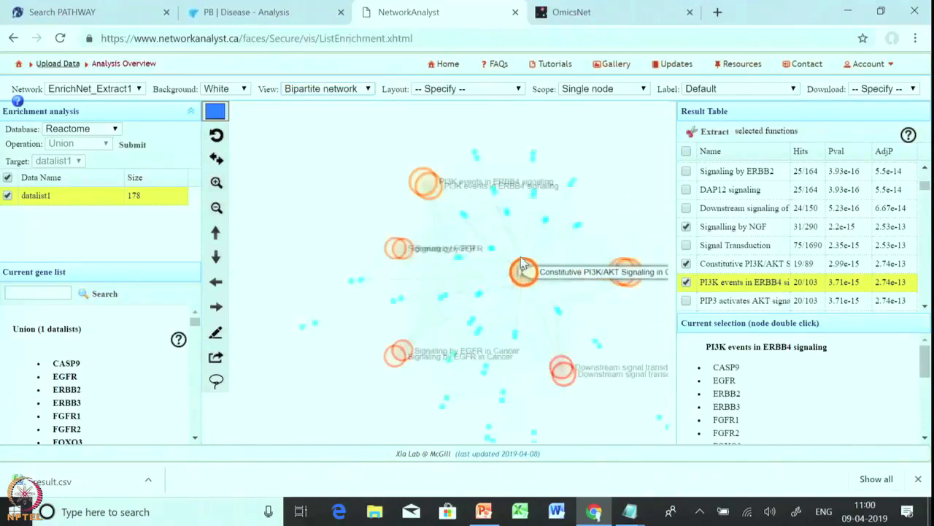
pyautogui.scroll(-4, 522, 263)
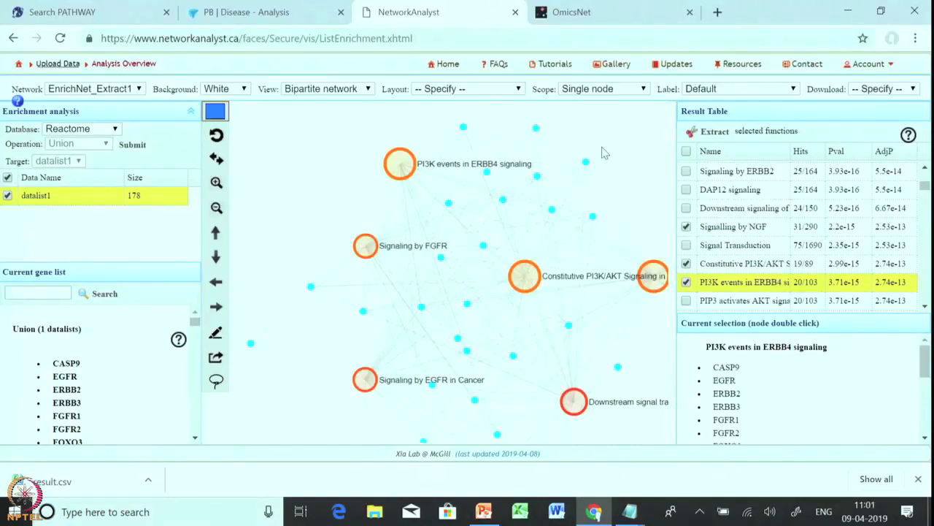
# Select the FGFR1, FGFR2, NRAS and KRAS gene nodes in the bipartite network and label the selected nodes.
pyautogui.doubleClick(536, 130)
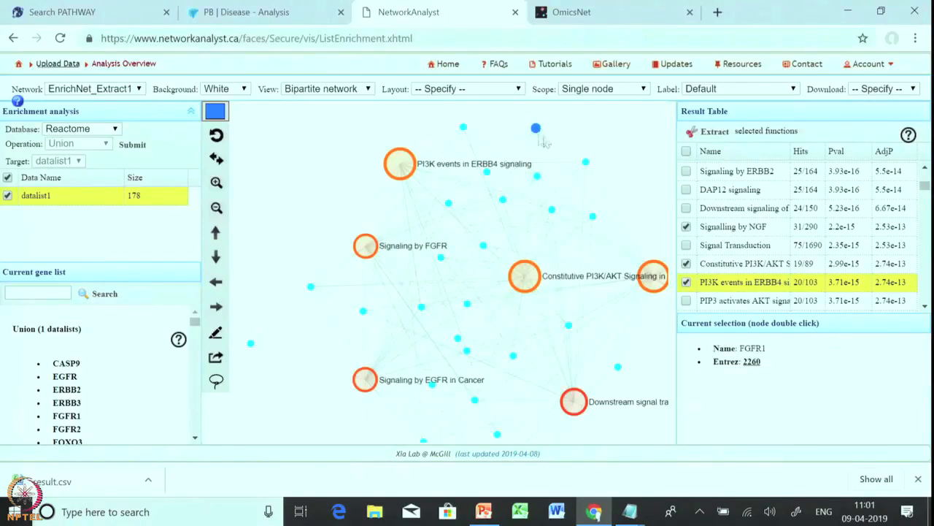
pyautogui.doubleClick(464, 129)
pyautogui.doubleClick(486, 172)
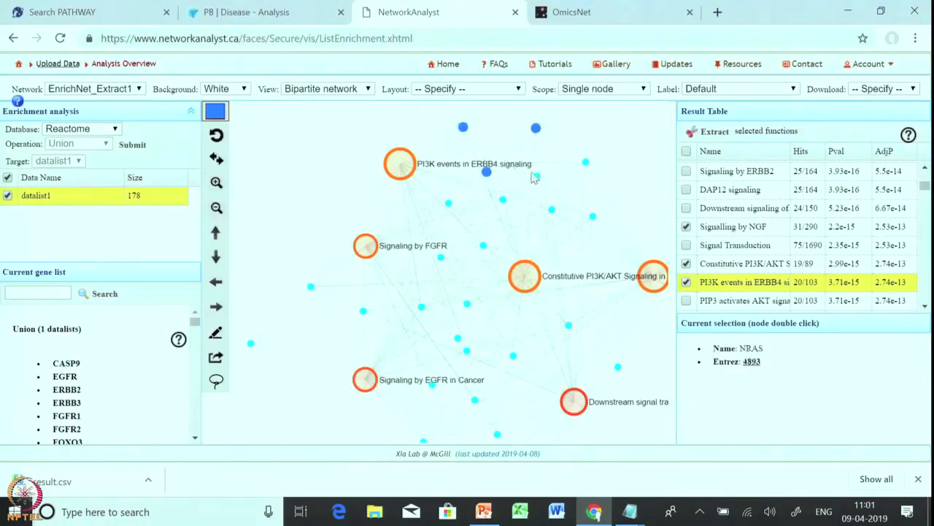
pyautogui.doubleClick(536, 176)
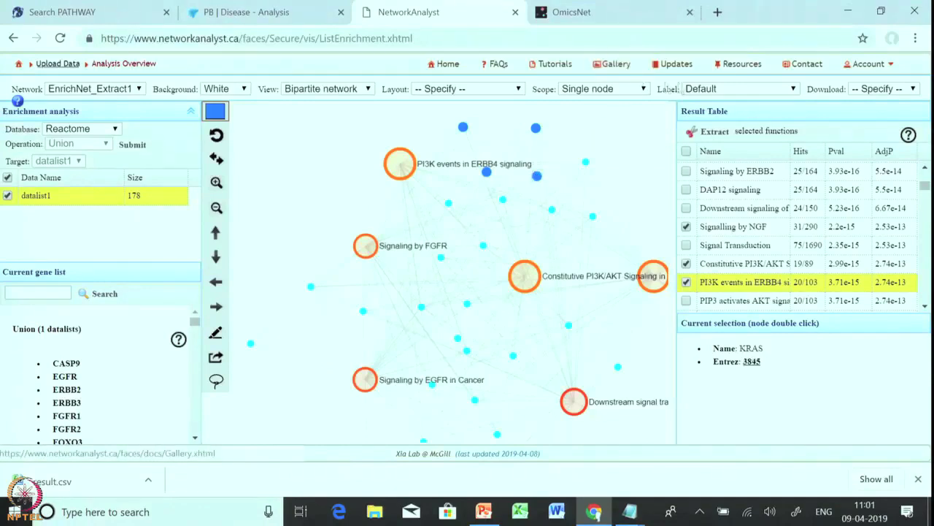
pyautogui.click(704, 89)
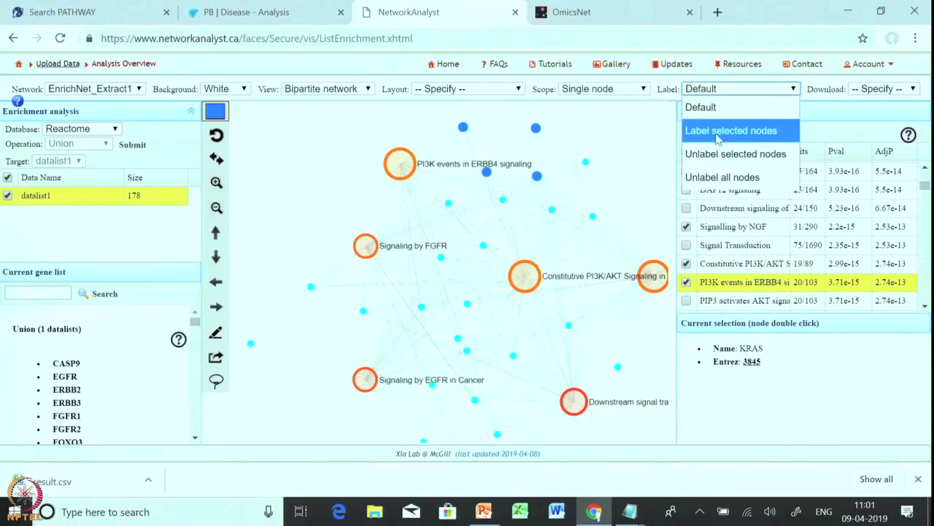
pyautogui.click(718, 138)
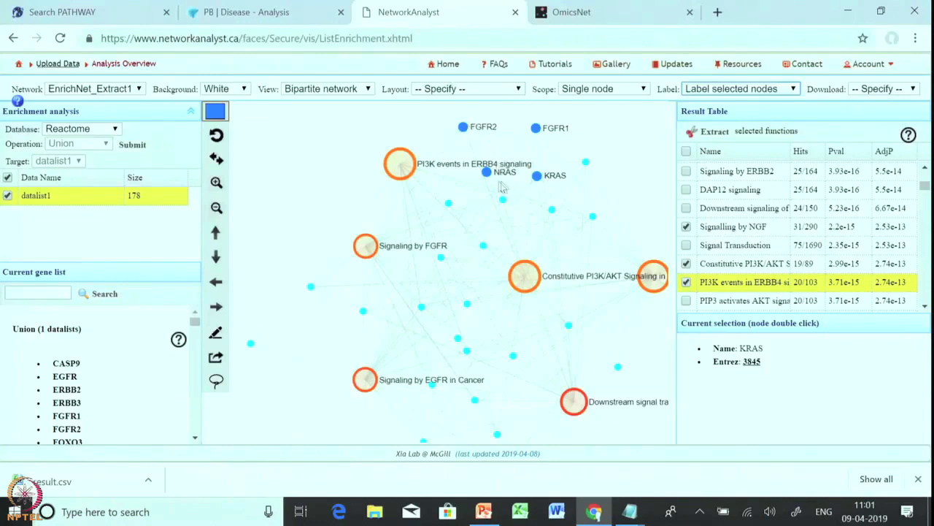
# Set the highlight color to orange-red (#ff5b00) and highlight the IRS1 gene node.
pyautogui.click(214, 114)
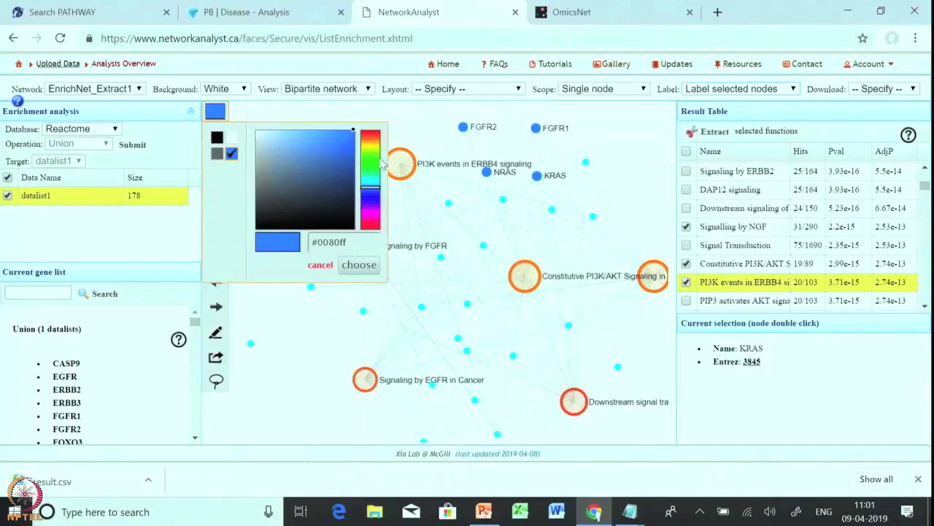
pyautogui.click(370, 135)
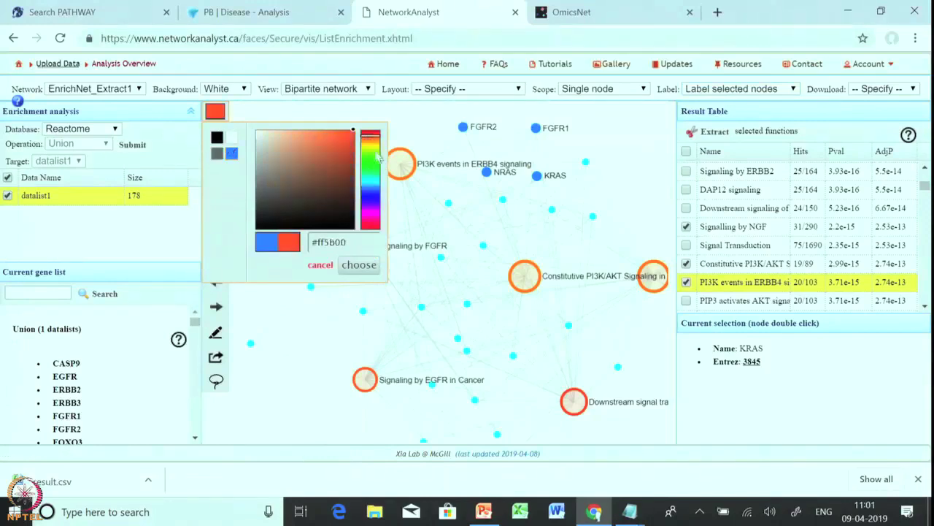
pyautogui.click(358, 264)
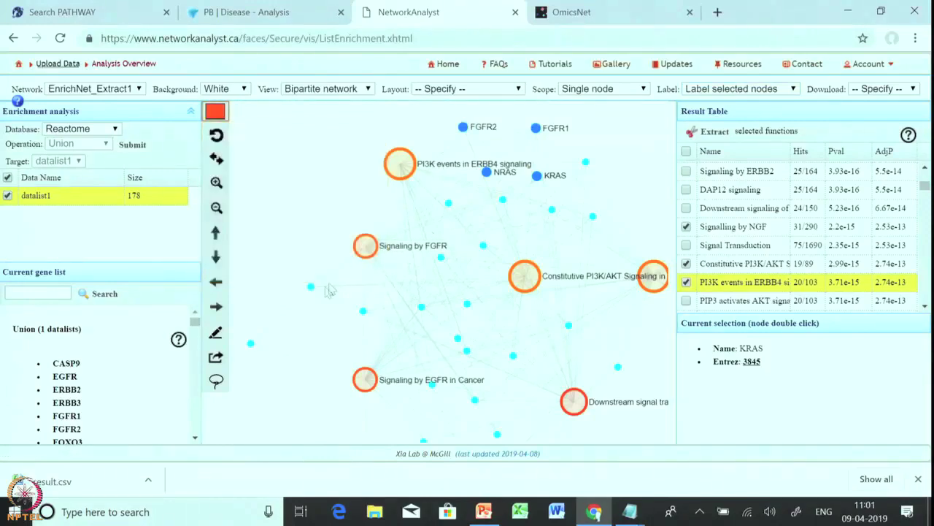
pyautogui.doubleClick(309, 287)
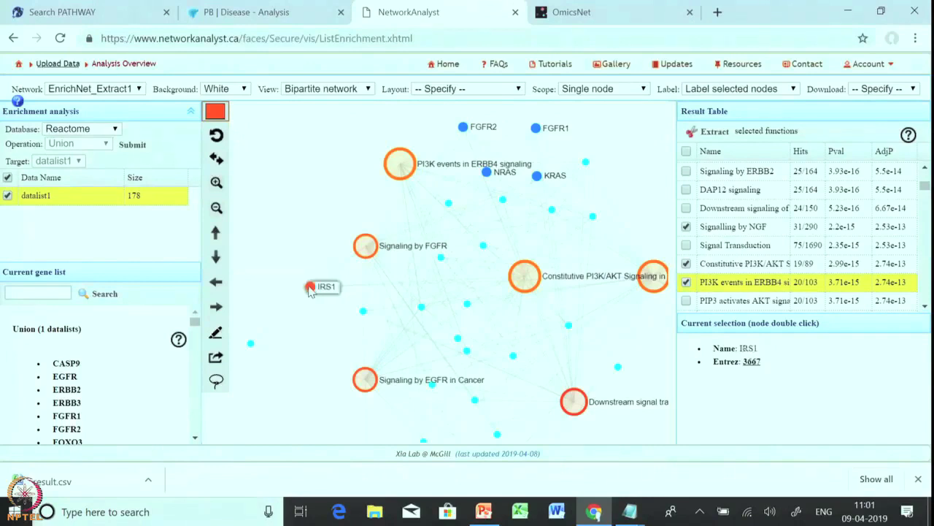
# Change the highlight color to green (#4fff00) and highlight the PIK3CA gene node.
pyautogui.click(216, 112)
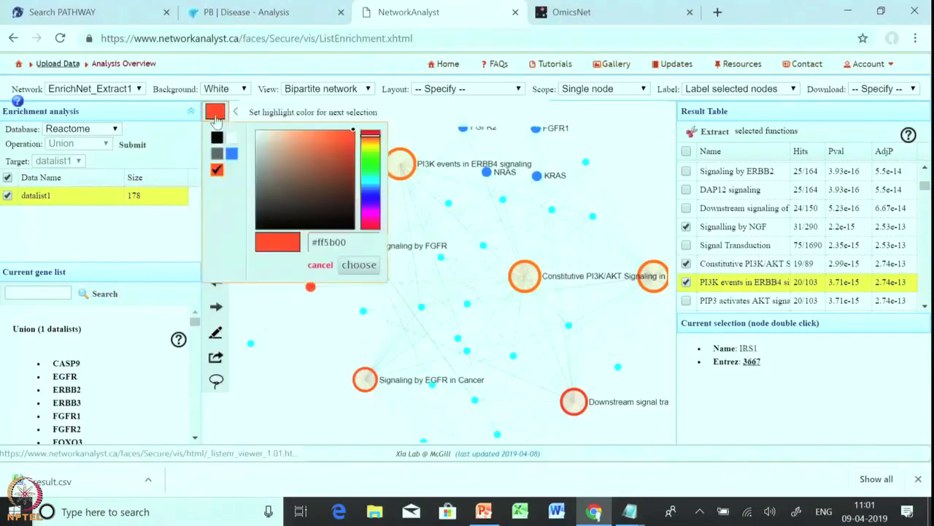
pyautogui.click(370, 159)
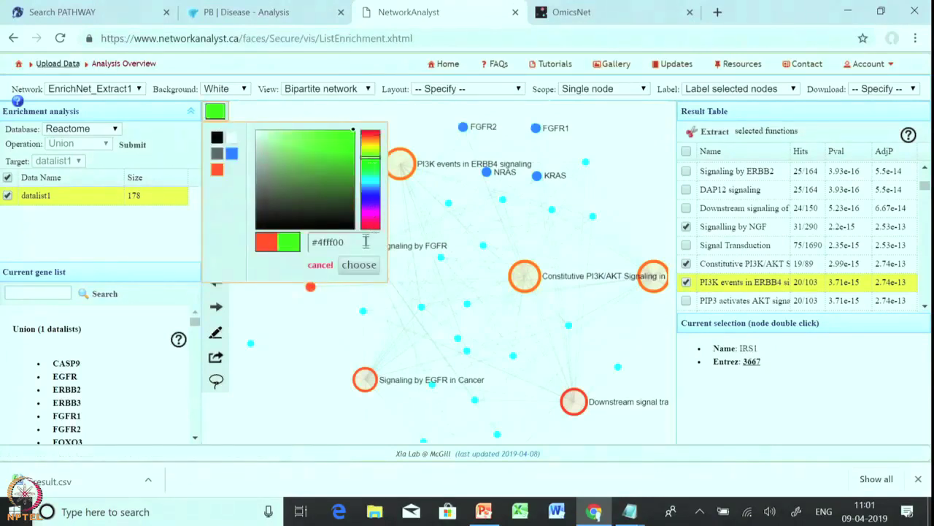
pyautogui.click(359, 264)
pyautogui.doubleClick(441, 257)
# Reset the node labels to default, then label only the selected nodes.
pyautogui.click(730, 88)
pyautogui.click(714, 107)
pyautogui.click(715, 91)
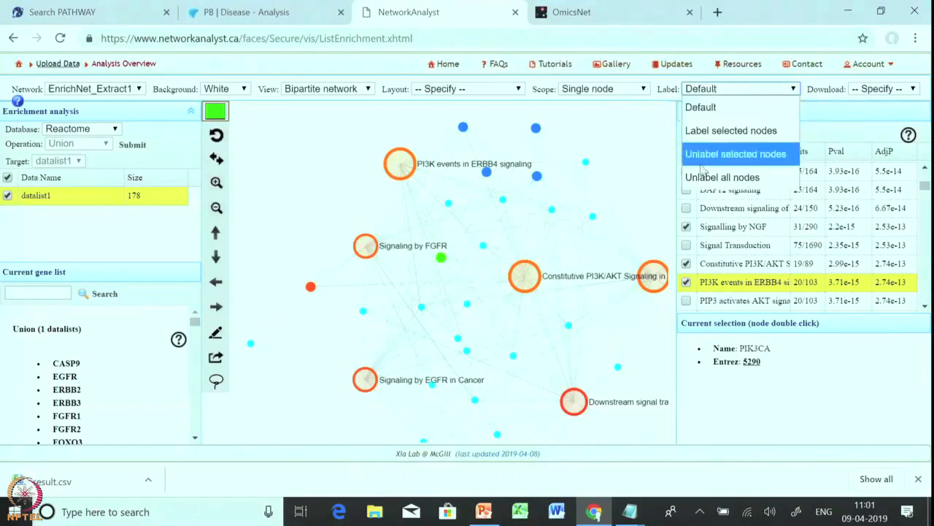
pyautogui.click(731, 131)
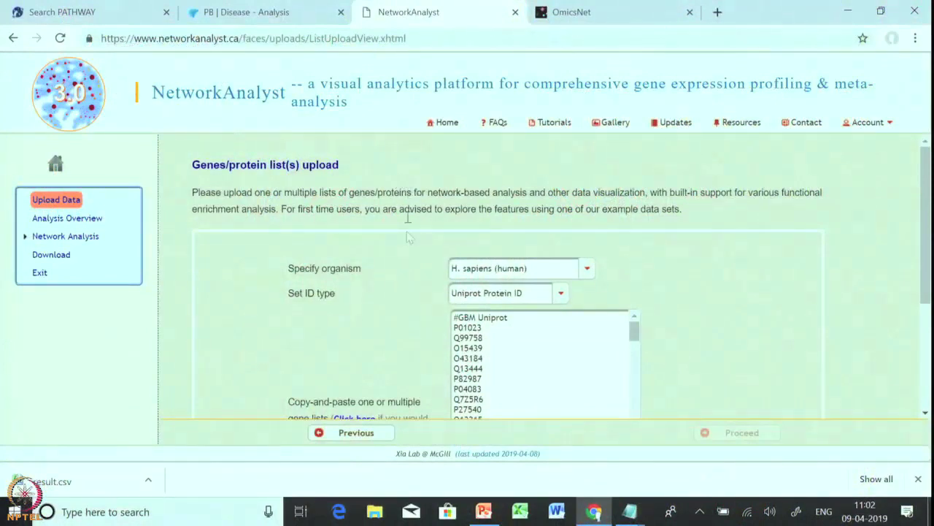
# Build a generic PPI network from the uploaded protein list with the IMEx Interactome database and open its visualization.
pyautogui.scroll(-3, 409, 252)
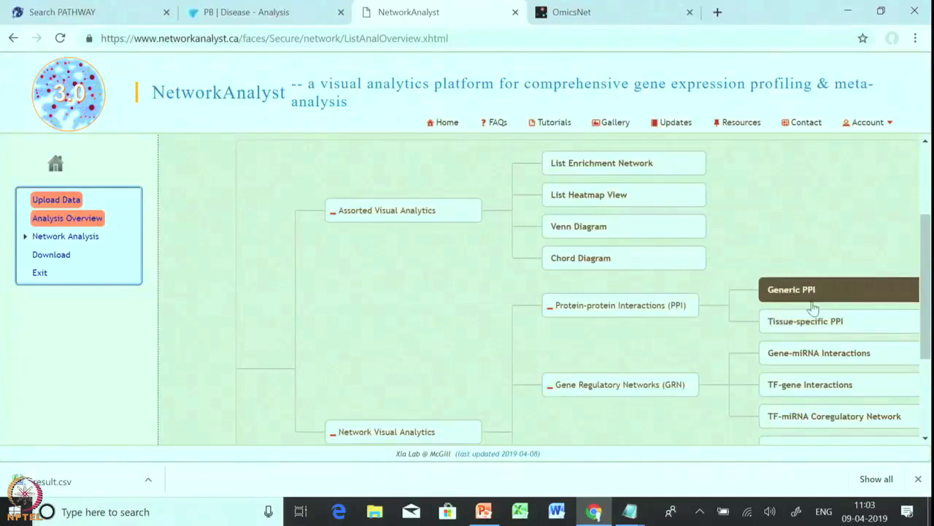
pyautogui.click(811, 290)
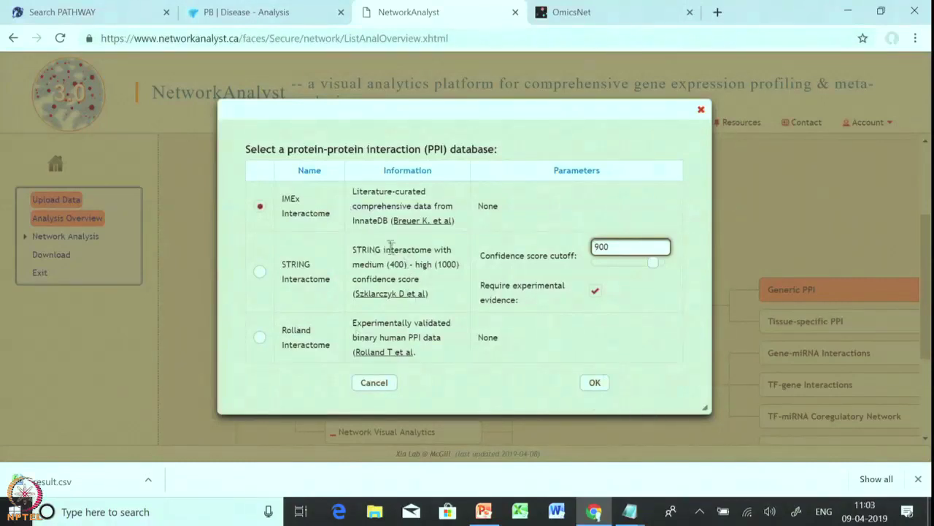
pyautogui.click(595, 382)
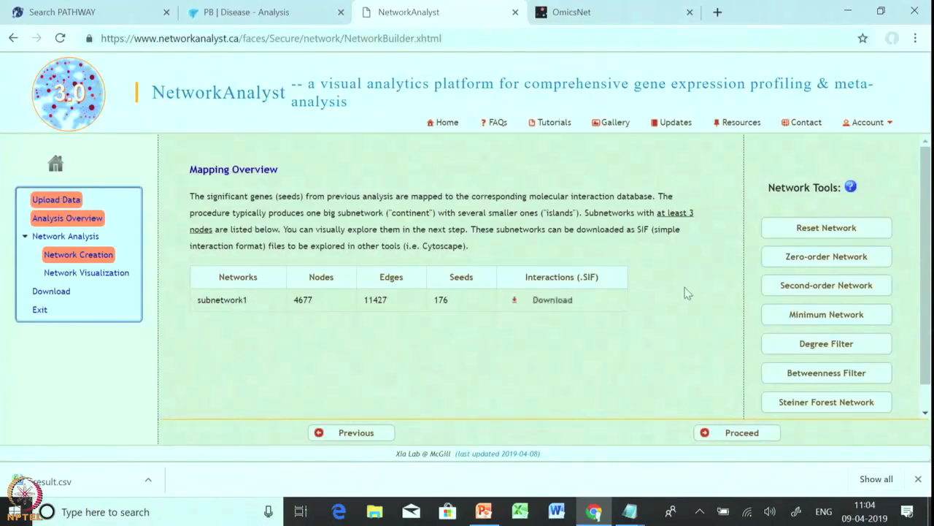
pyautogui.click(743, 433)
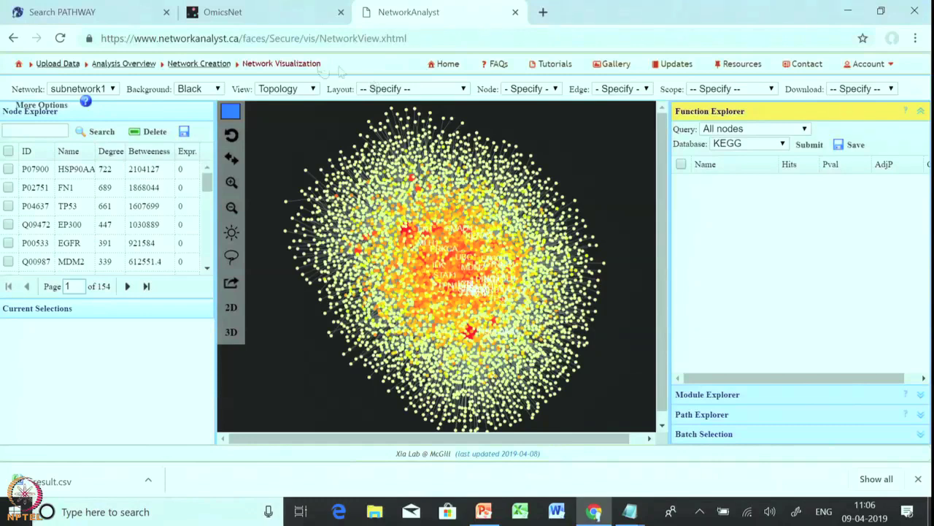
# Run Reactome enrichment on all nodes of subnetwork1 and set the network background to white.
pyautogui.click(778, 145)
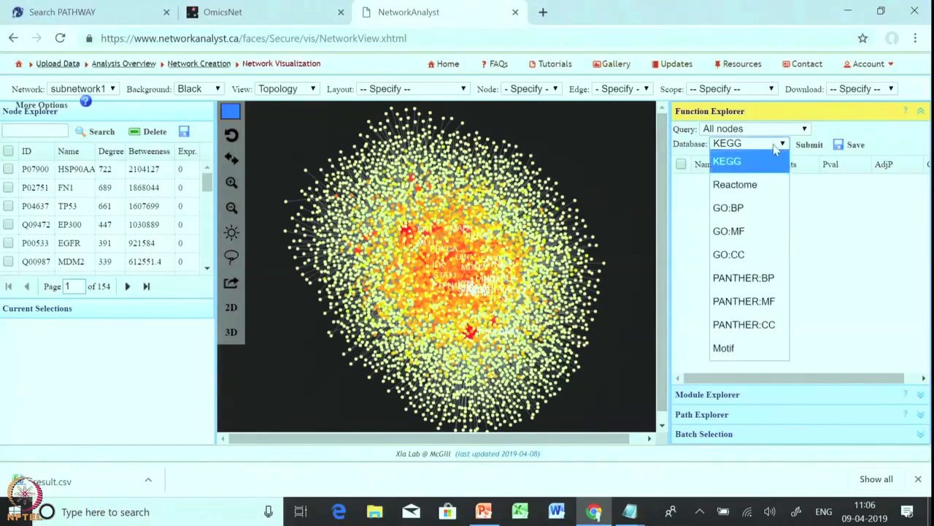
pyautogui.click(731, 185)
pyautogui.click(812, 146)
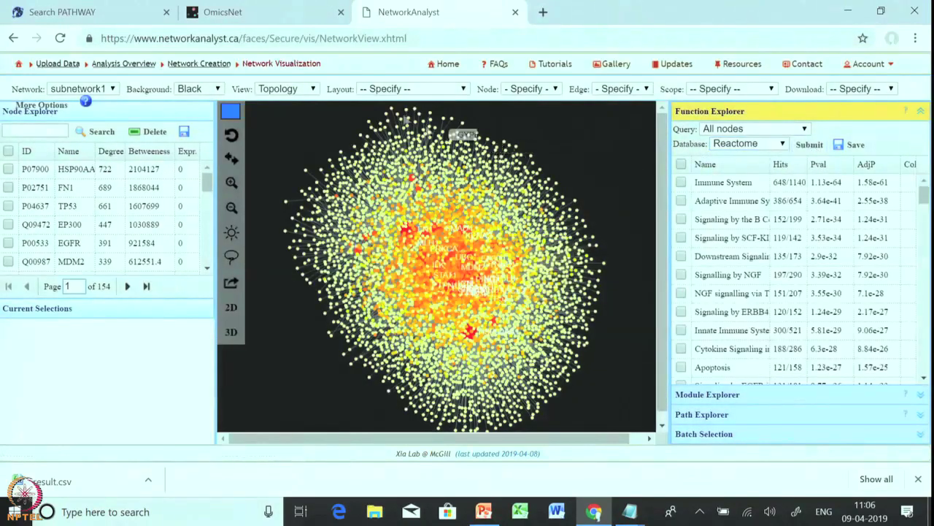
pyautogui.click(205, 89)
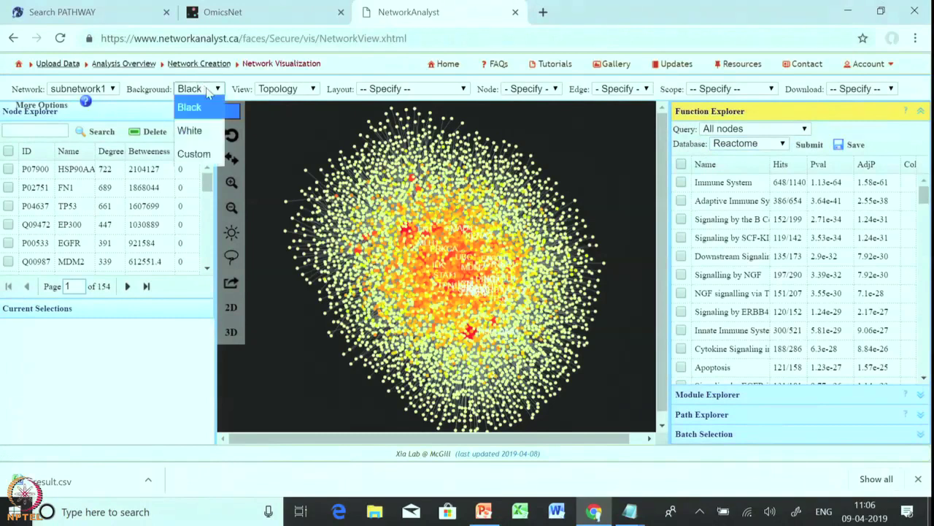
pyautogui.click(203, 127)
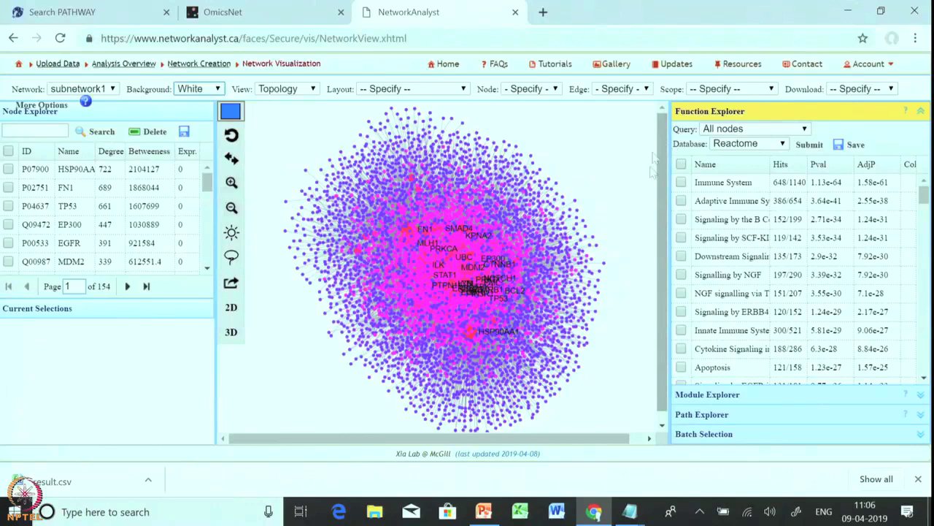
# Check the Test_1 and Test_2 identifier lists in Notepad and return to NetworkAnalyst.
pyautogui.moveTo(634, 516)
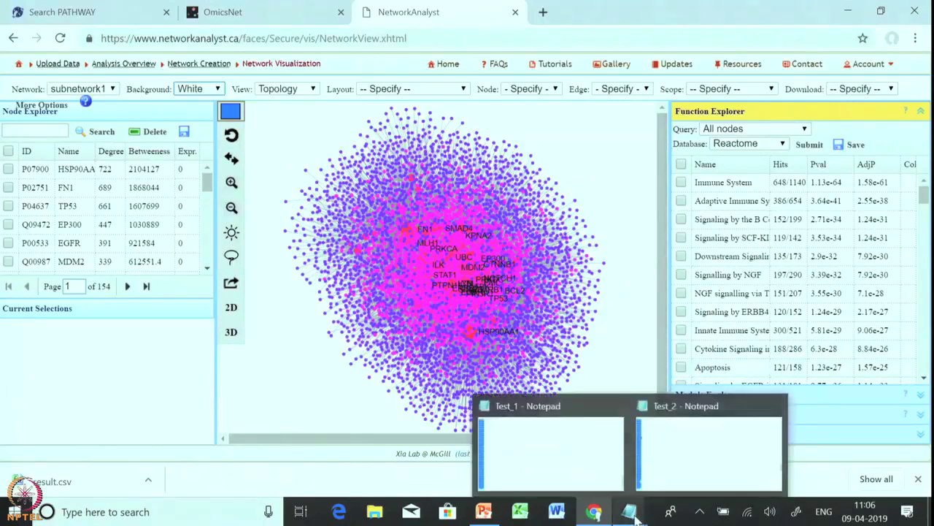
pyautogui.click(684, 478)
pyautogui.click(578, 456)
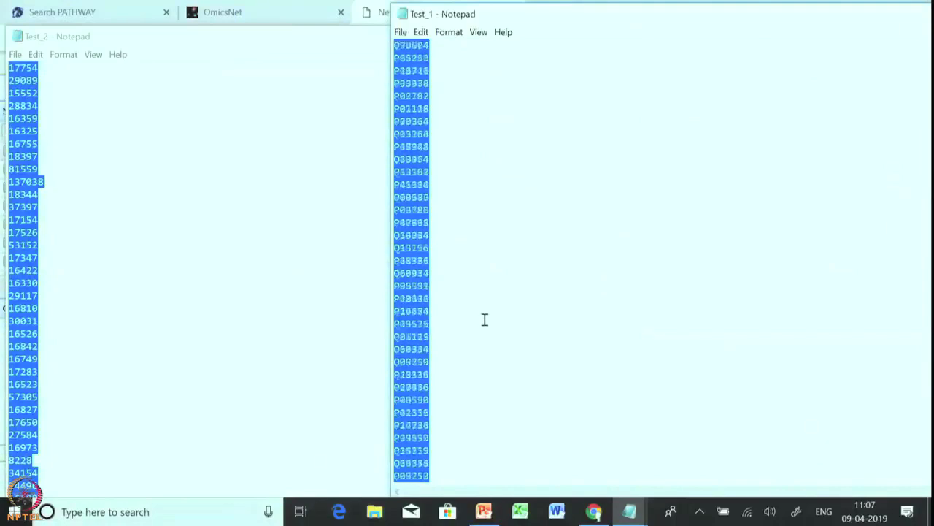
pyautogui.hotkey('alt', 'Tab')
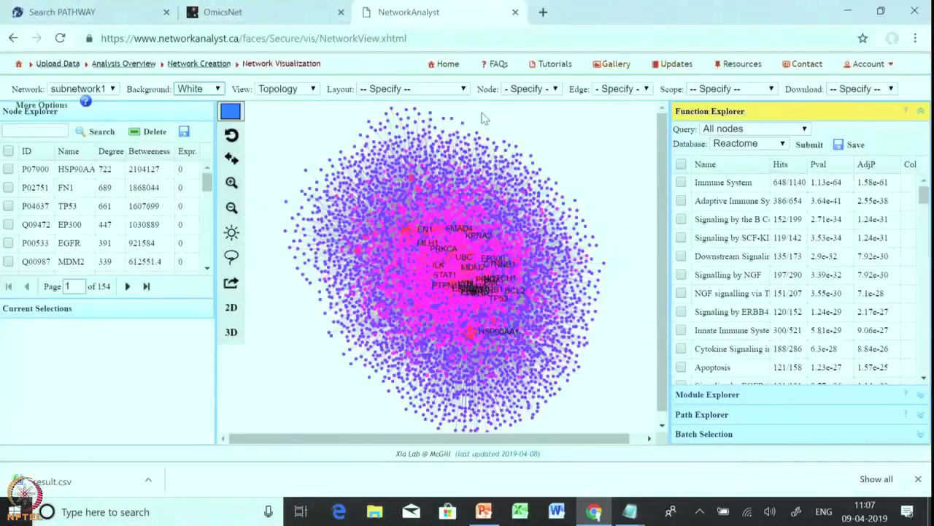
# Paste the list of UniProt IDs into the batch selection as plain text and highlight the matching nodes in yellow.
pyautogui.click(752, 438)
pyautogui.click(741, 258)
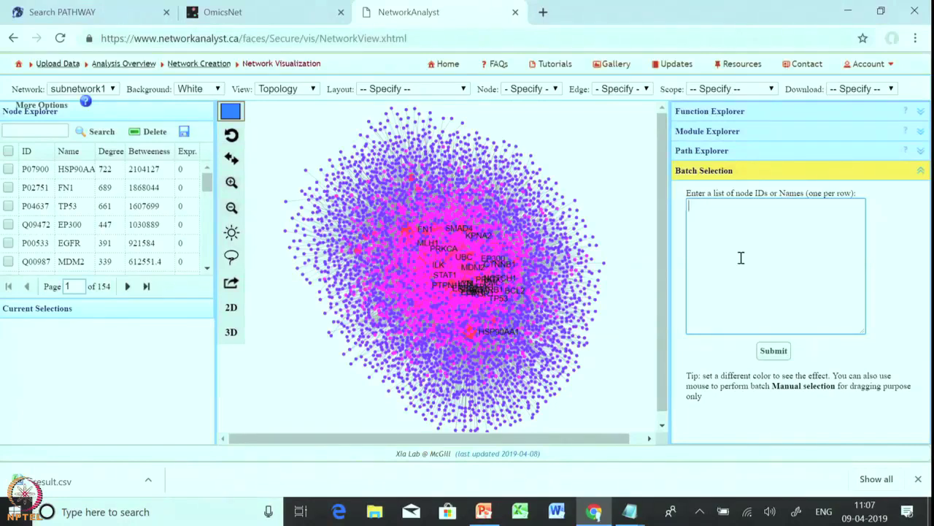
pyautogui.rightClick(734, 255)
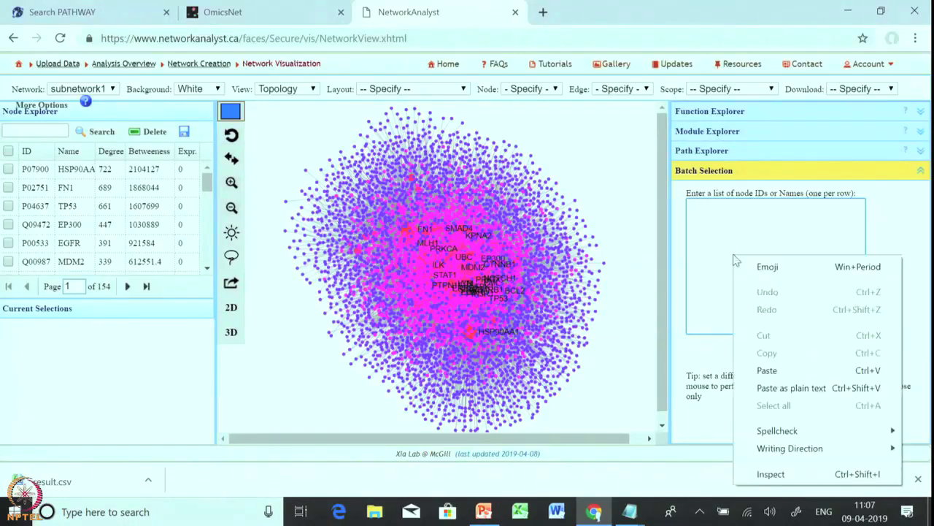
pyautogui.click(798, 394)
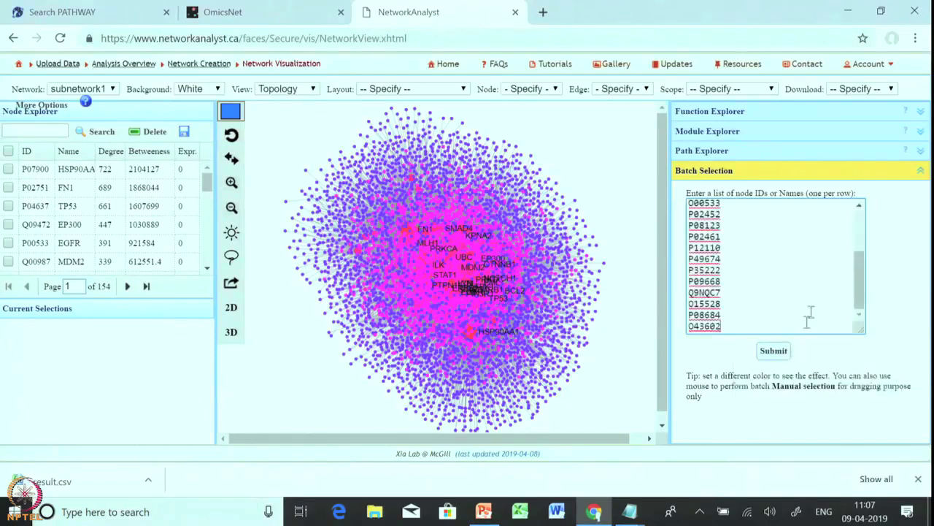
pyautogui.click(775, 351)
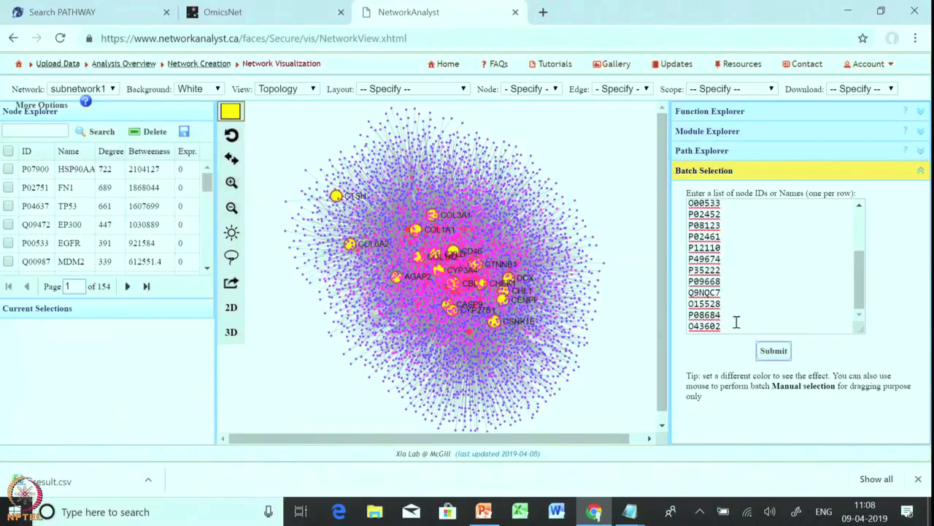
# Extract the highlighted nodes as a module and reposition yellow nodes such as CSNK1E in the new network.
pyautogui.click(230, 283)
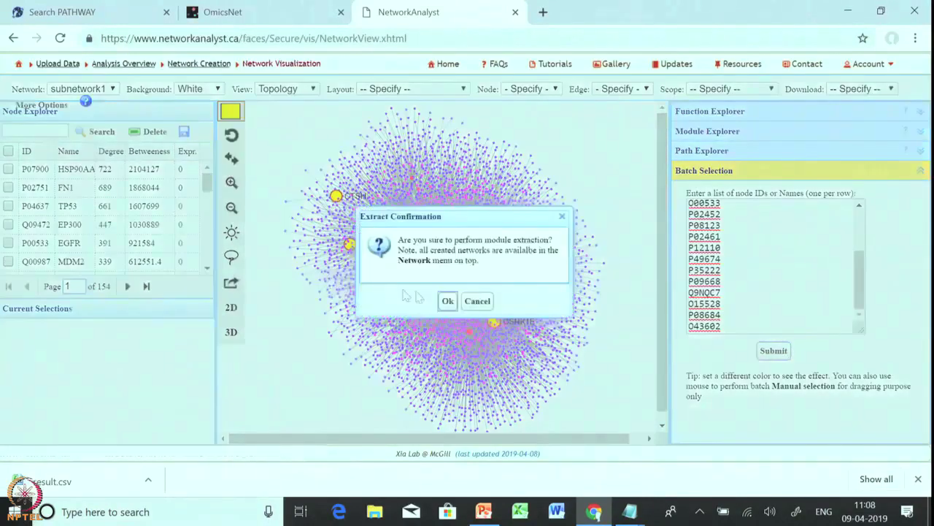
pyautogui.click(448, 301)
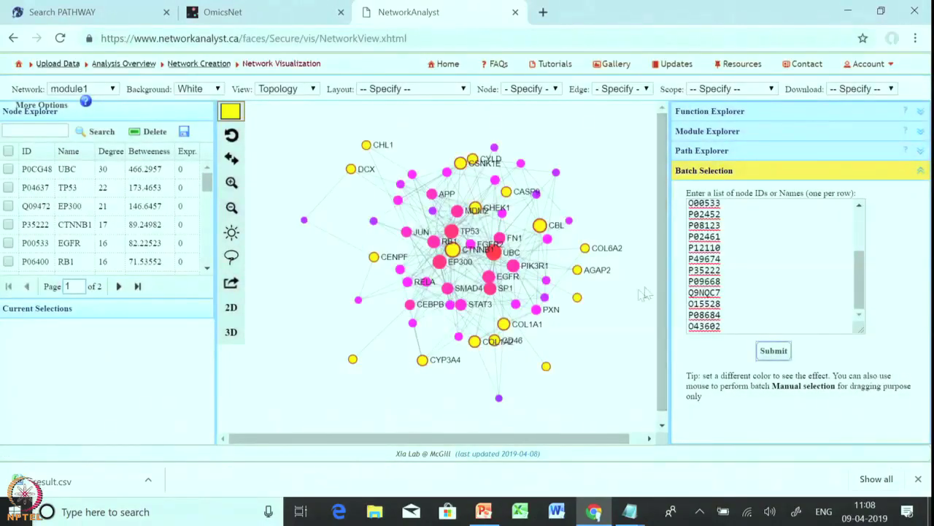
pyautogui.moveTo(460, 163); pyautogui.dragTo(457, 181)
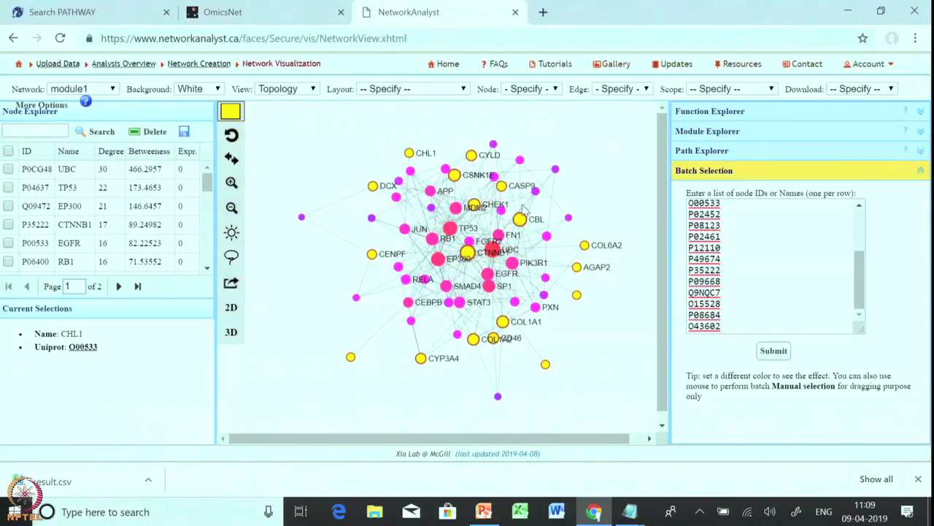
# Apply the Reduce Overlap layout to module1 and reposition the CHEK1 and ITGA2 nodes slightly.
pyautogui.click(312, 88)
pyautogui.click(312, 88)
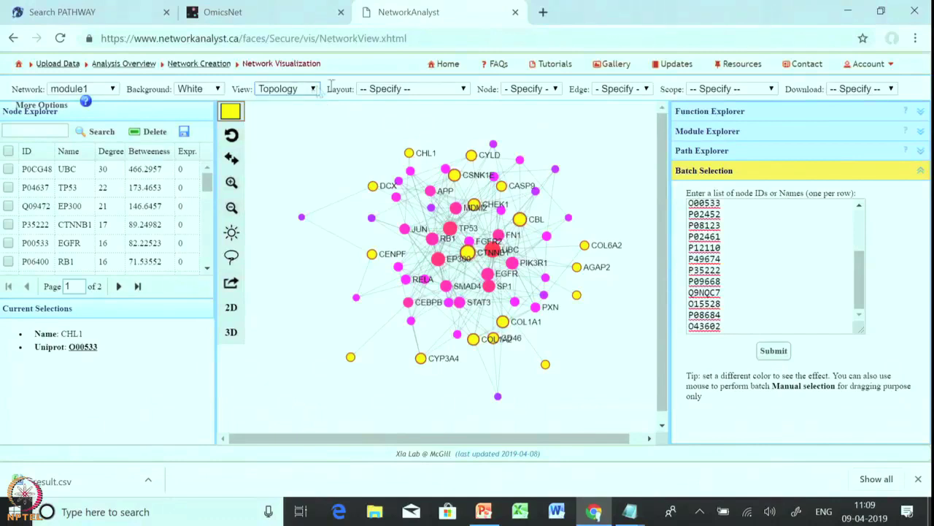
pyautogui.click(421, 88)
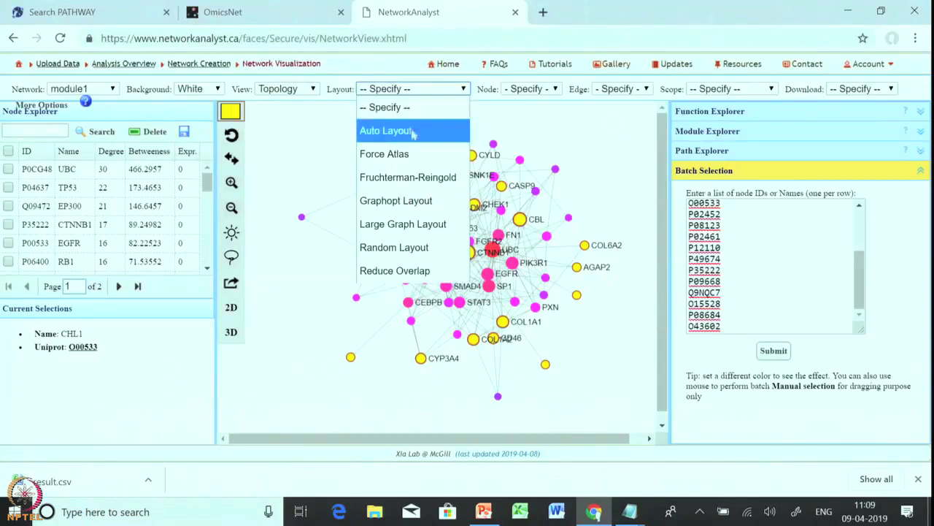
pyautogui.click(438, 274)
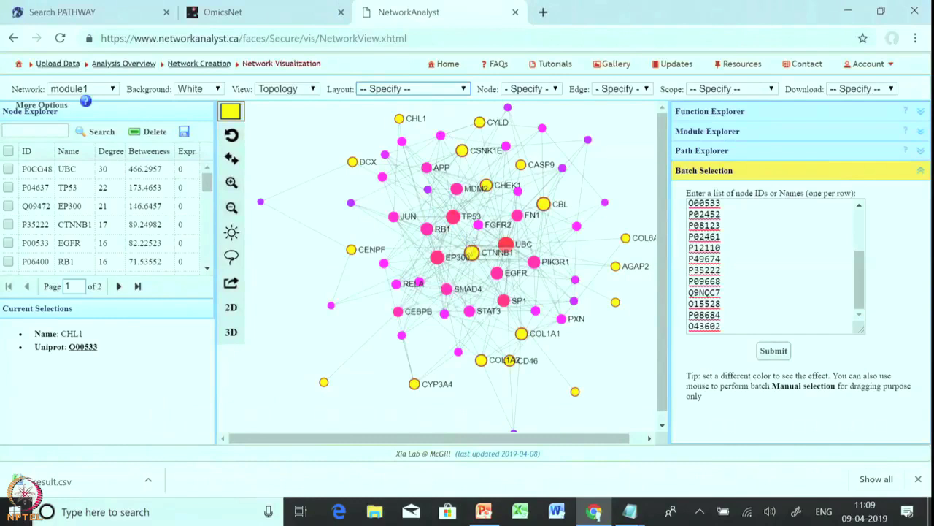
pyautogui.moveTo(493, 184); pyautogui.dragTo(493, 171)
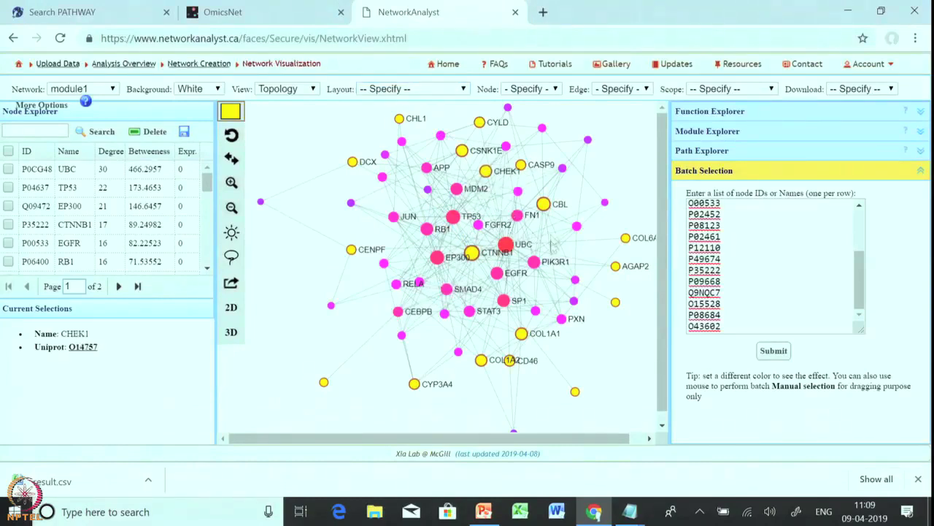
pyautogui.moveTo(515, 430); pyautogui.dragTo(511, 416)
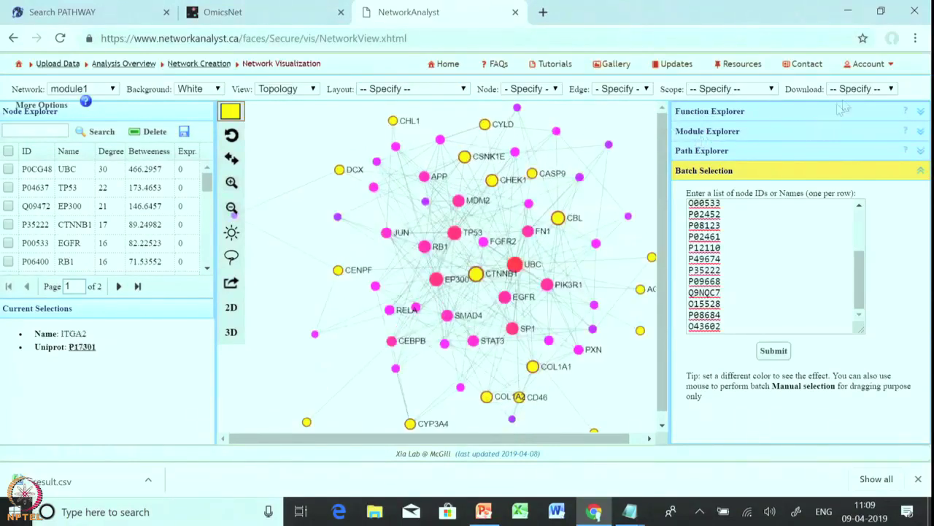
# Generate a PNG image of the module network, show the image's save options and close the download dialog.
pyautogui.click(881, 89)
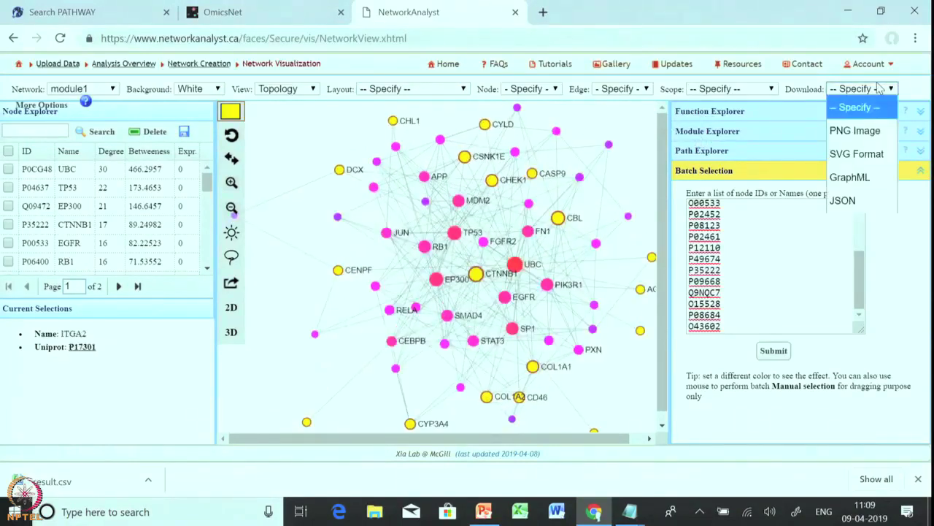
pyautogui.click(854, 131)
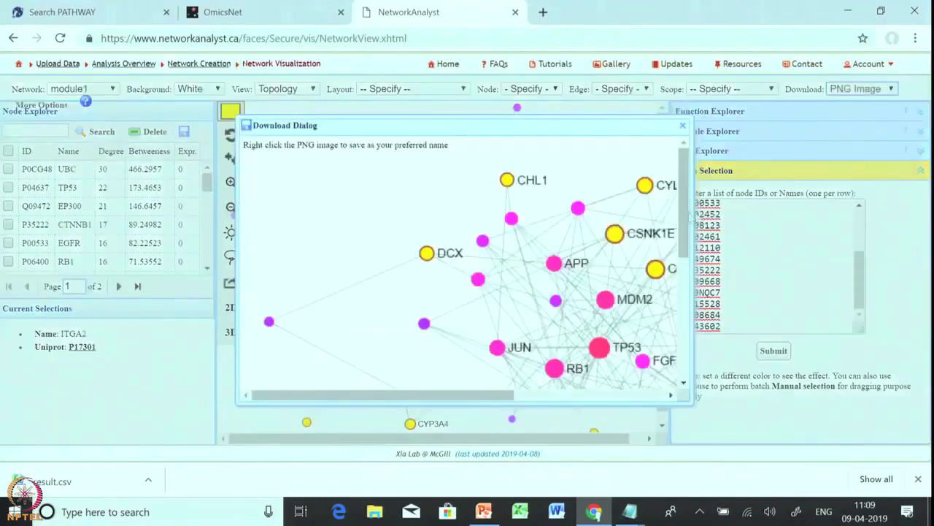
pyautogui.rightClick(473, 203)
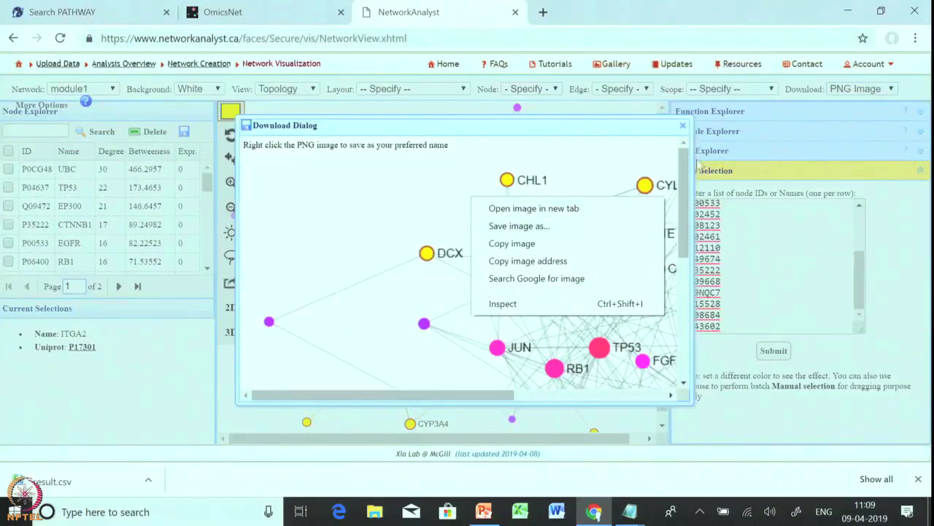
pyautogui.click(687, 134)
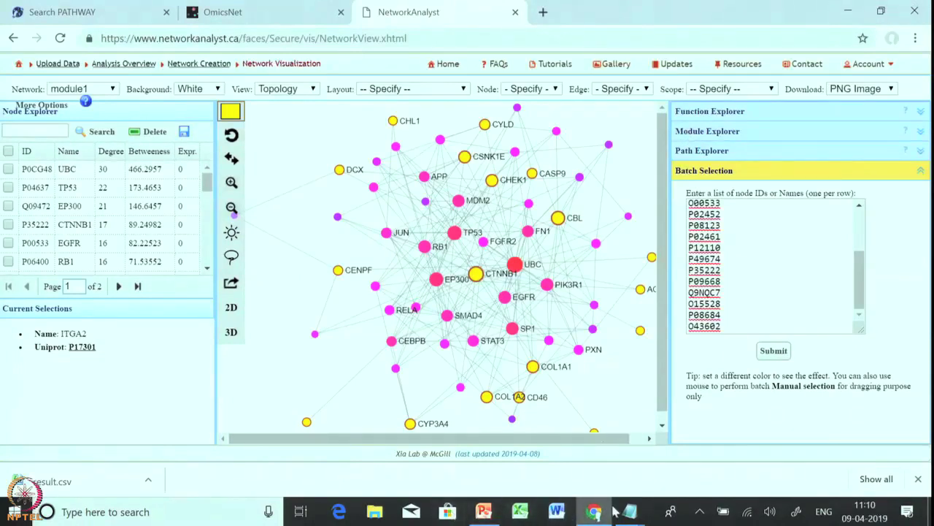
# Switch to the open PowerPoint presentation.
pyautogui.click(484, 511)
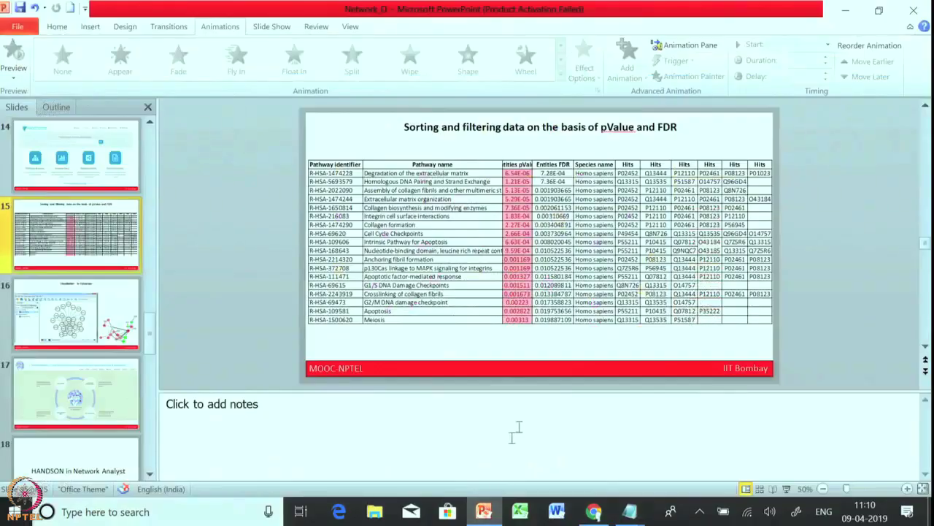